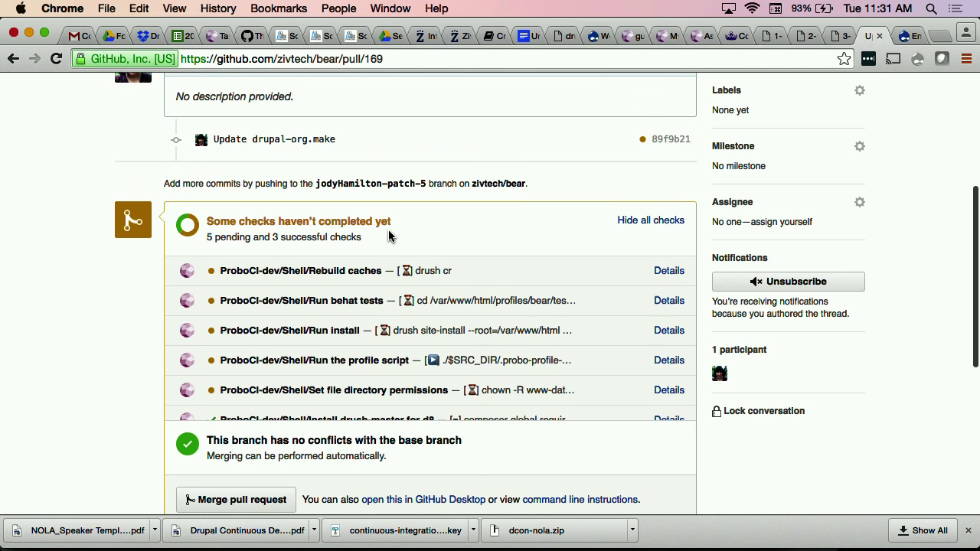
Step: Open the .probo.yaml build configuration file from the bear repository's code list
scroll(504, 260, "up", 4)
scroll(503, 258, "down", 3)
scroll(503, 258, "up", 3)
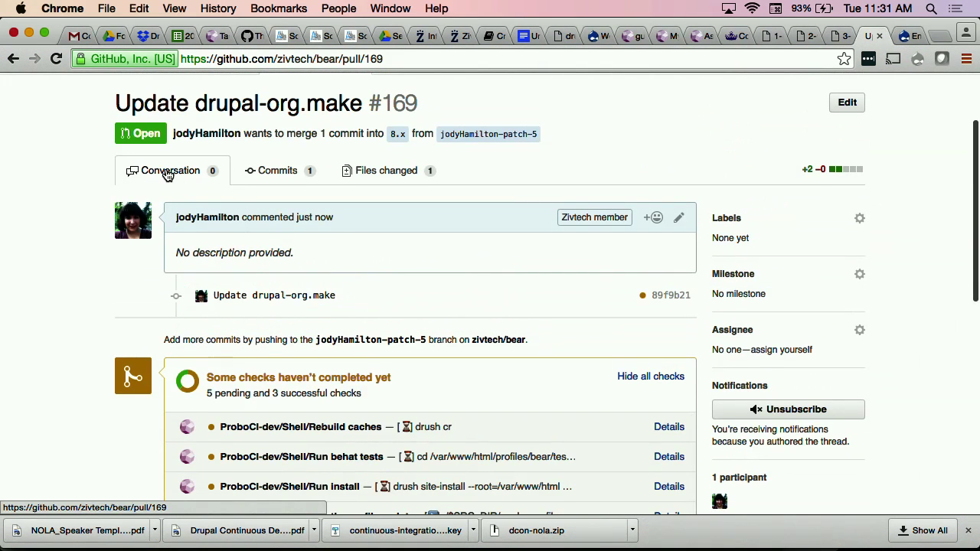
scroll(169, 176, "up", 3)
left_click(150, 159)
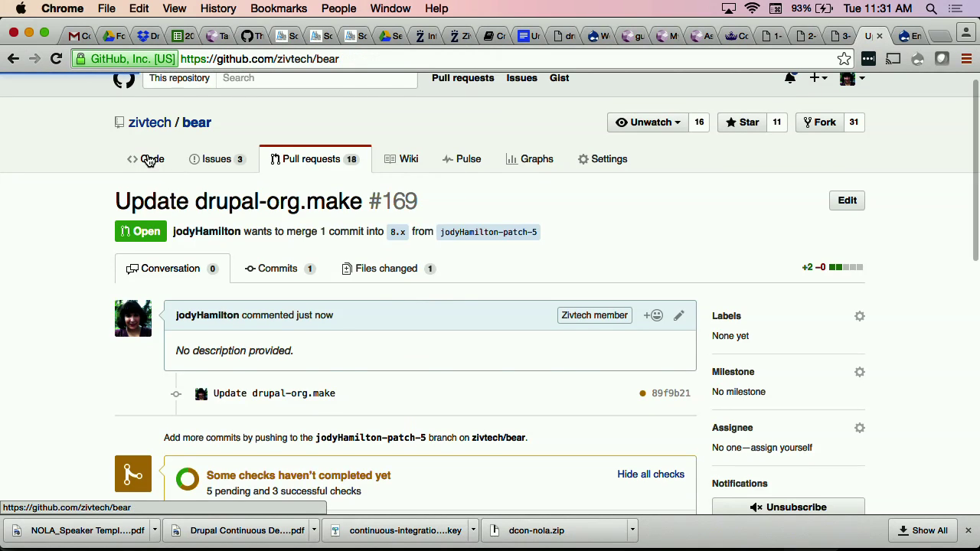
scroll(88, 302, "down", 2)
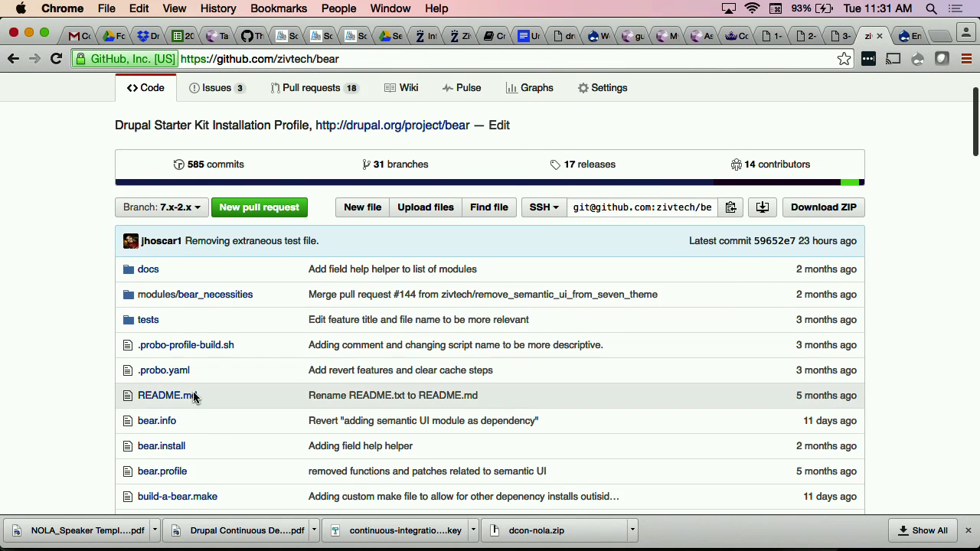
left_click(174, 377)
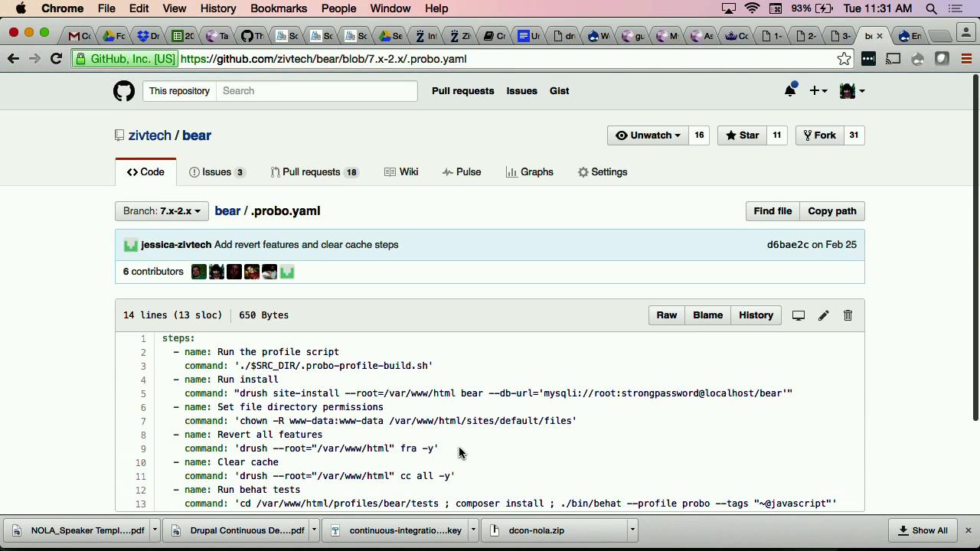
Step: Highlight the Run install site-install command on line 5 of .probo.yaml
scroll(462, 453, "down", 3)
scroll(526, 359, "down", 1)
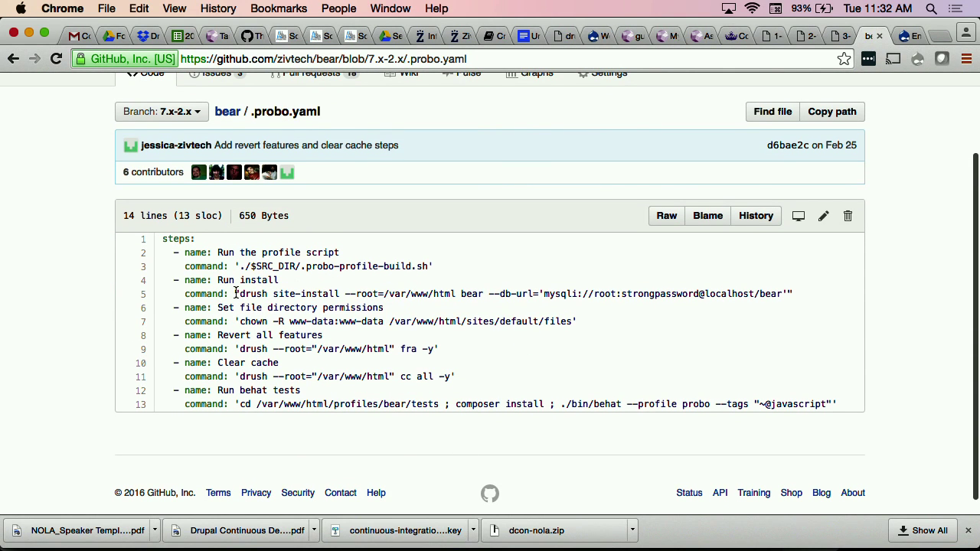
left_click_drag(239, 294, 741, 293)
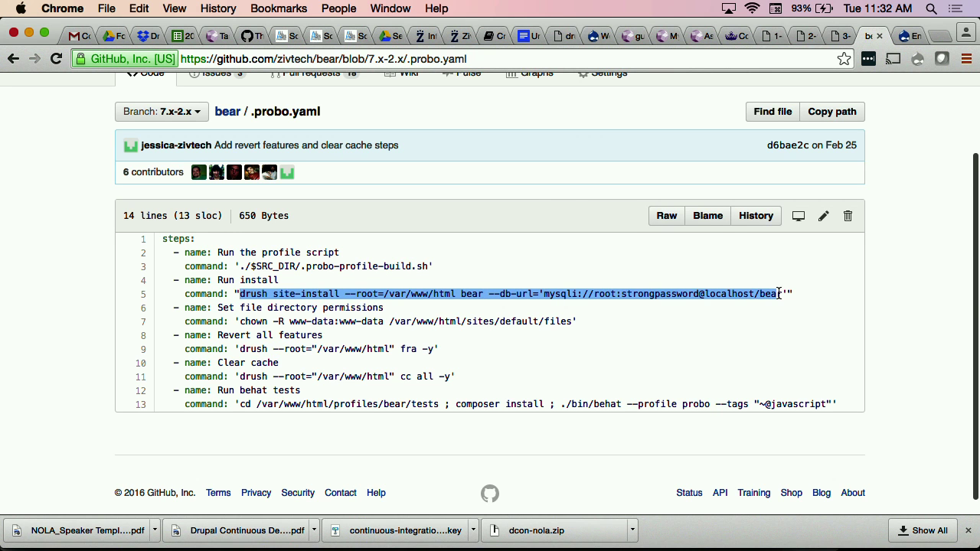
left_click(601, 305)
Step: Highlight the full Run behat tests command on line 13, including composer install
scroll(307, 306, "down", 1)
scroll(444, 345, "up", 1)
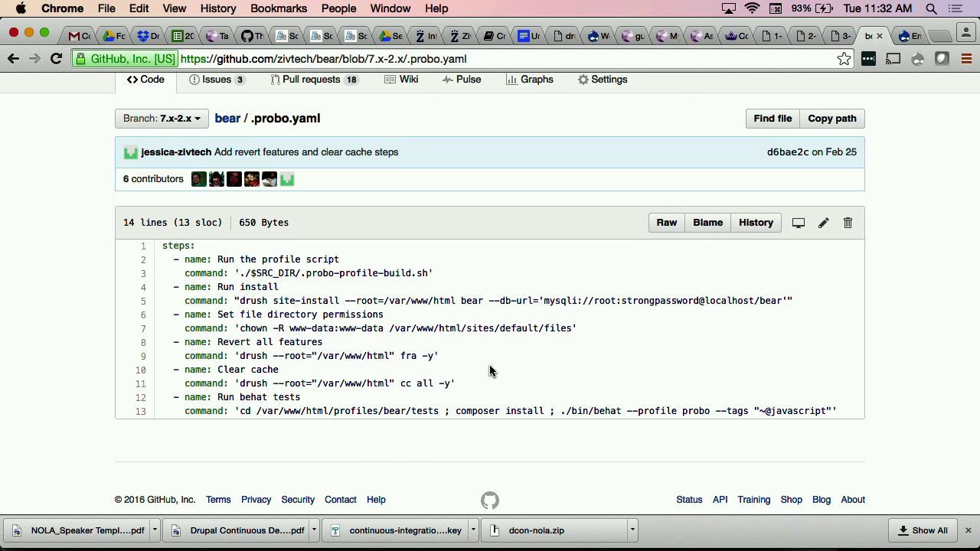
scroll(490, 370, "up", 1)
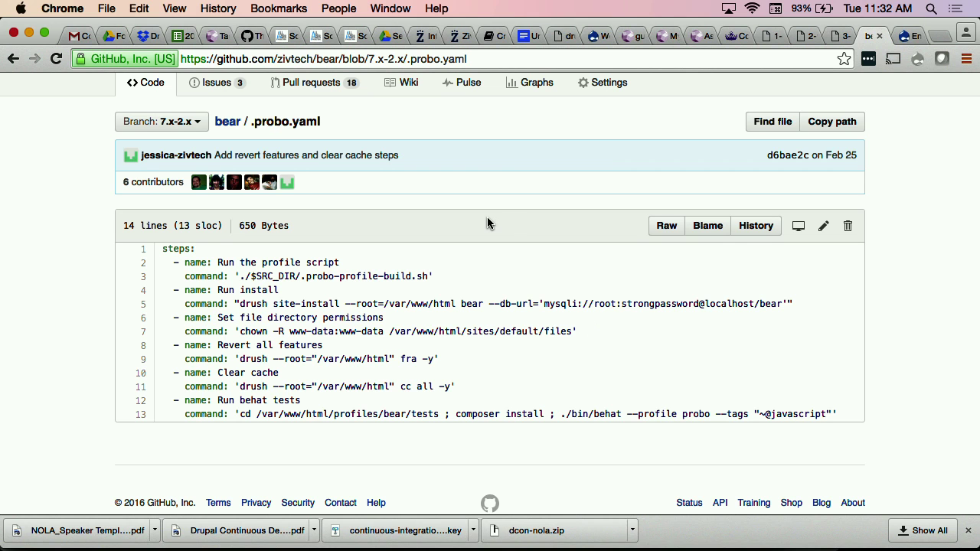
scroll(505, 229, "down", 1)
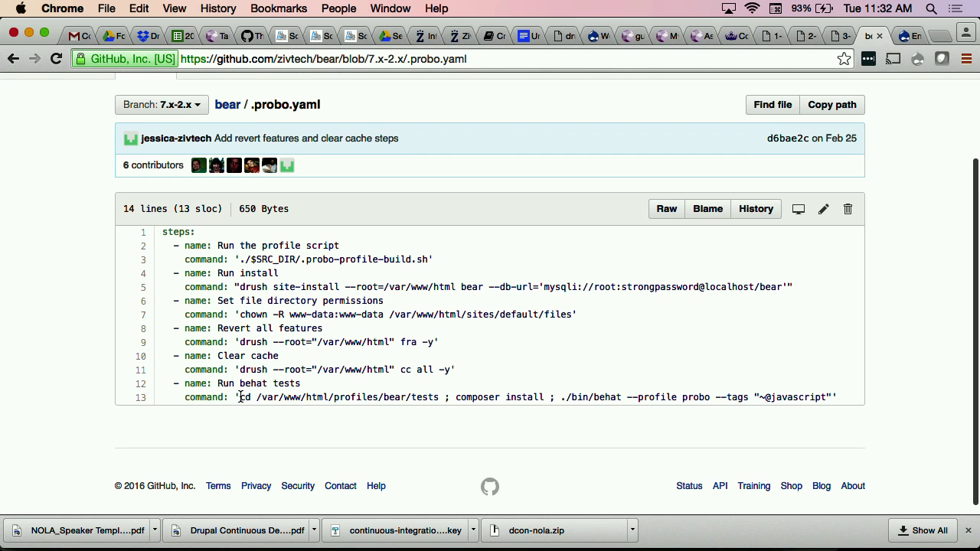
left_click_drag(241, 397, 381, 395)
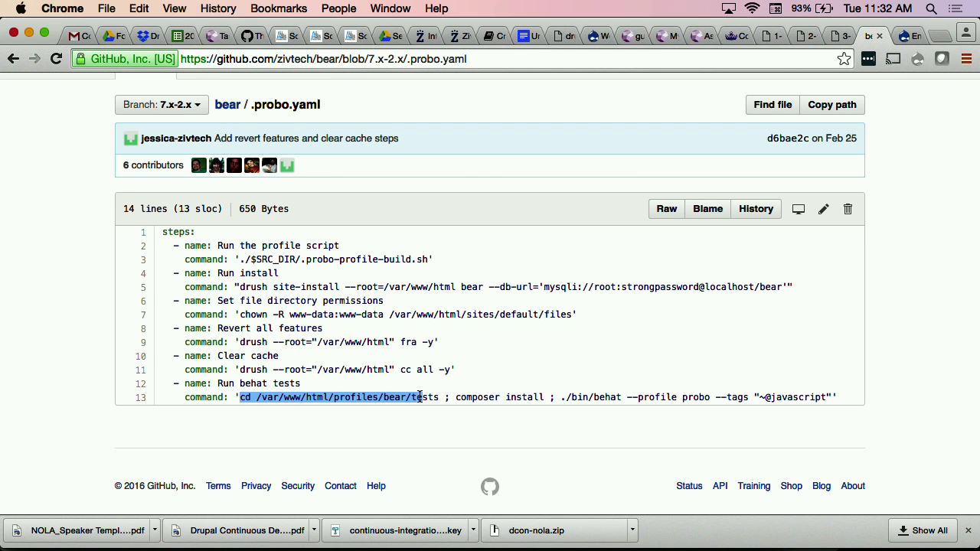
left_click_drag(440, 396, 543, 396)
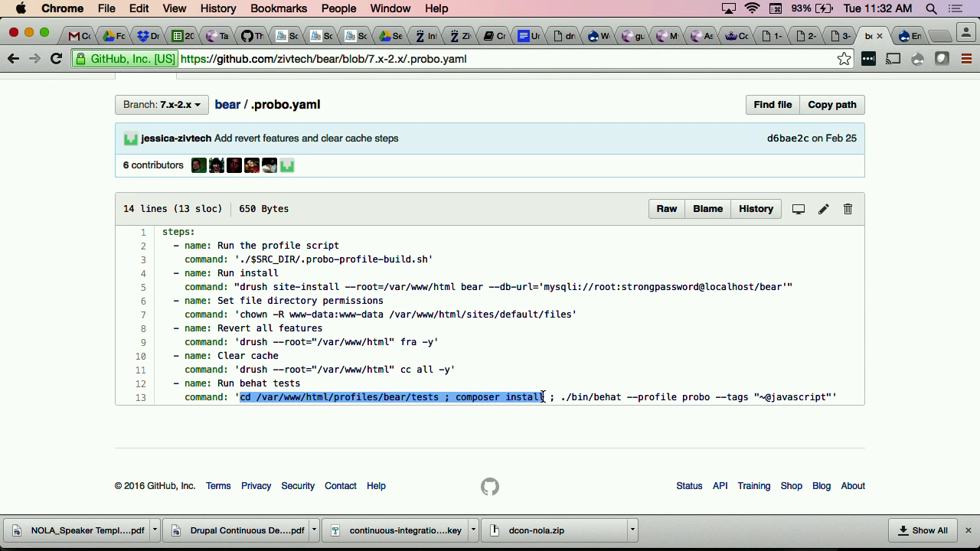
left_click_drag(612, 396, 823, 396)
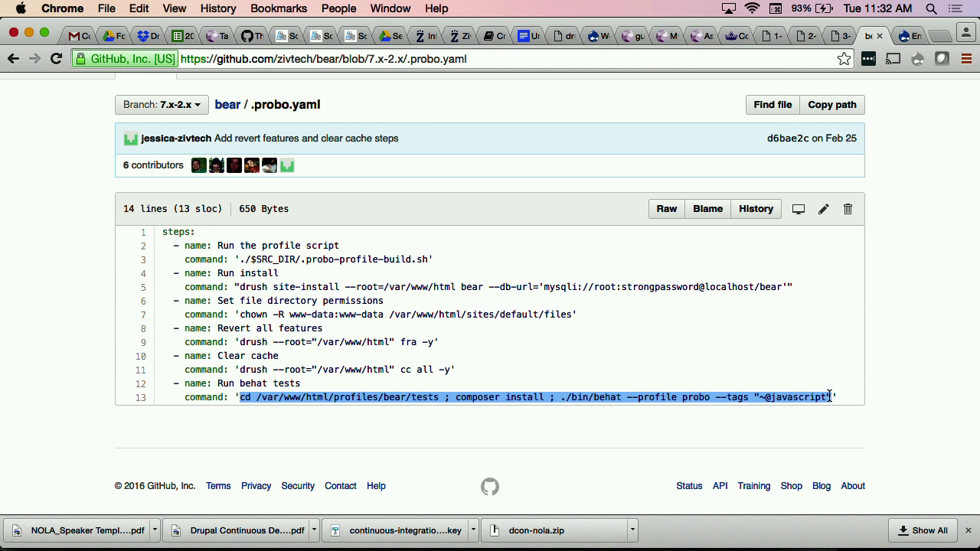
scroll(525, 215, "up", 3)
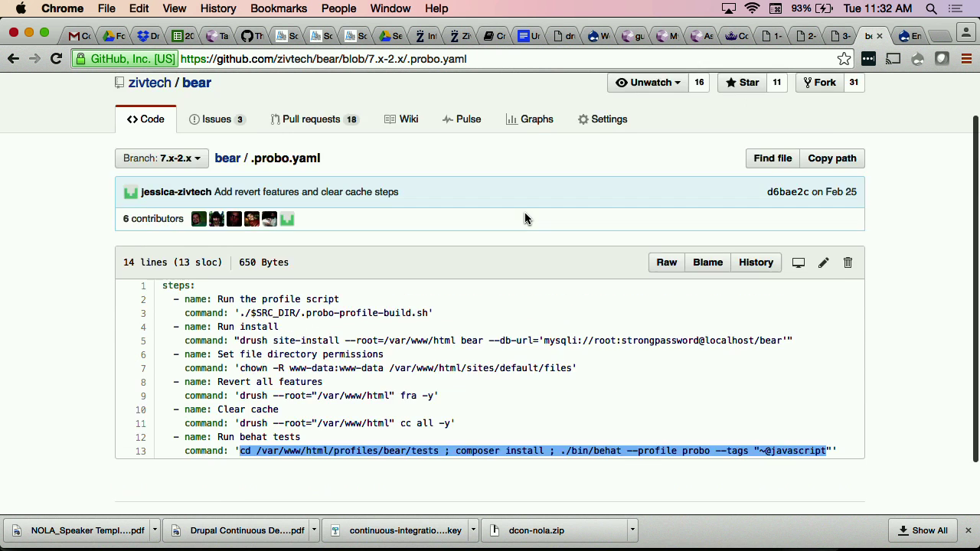
Step: Open pull request #169 'Update drupal-org.make' and review its checks: 4 pending, 4 successful
left_click(324, 178)
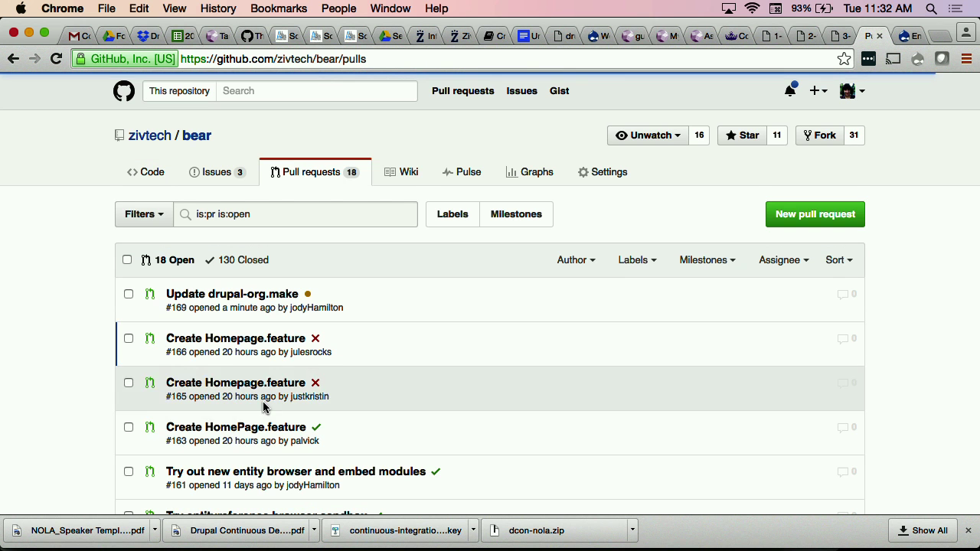
scroll(540, 413, "down", 2)
scroll(540, 413, "down", 4)
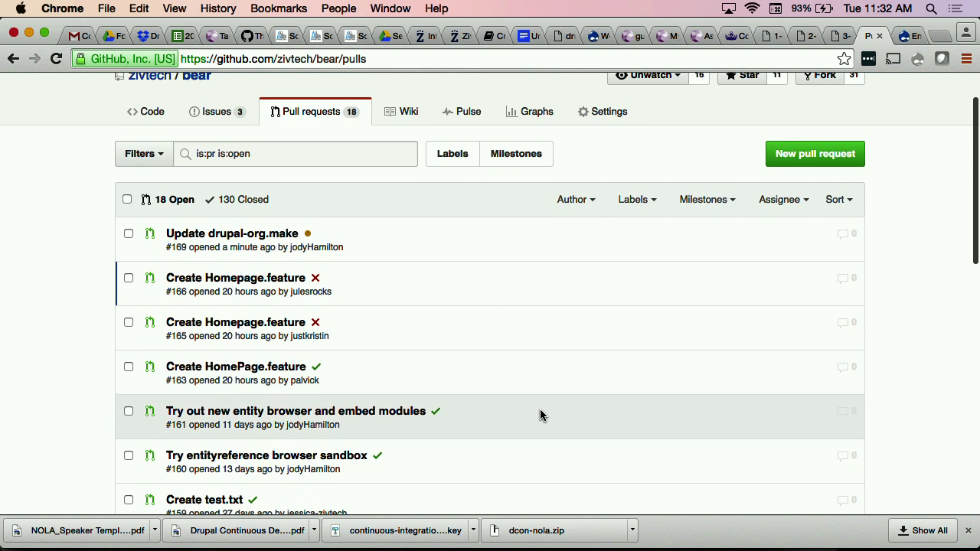
left_click(251, 170)
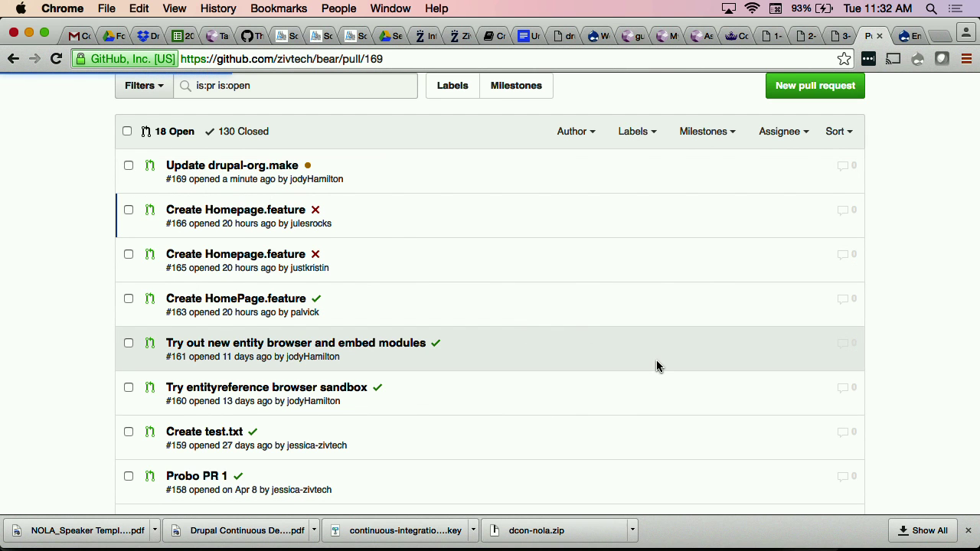
scroll(532, 357, "down", 10)
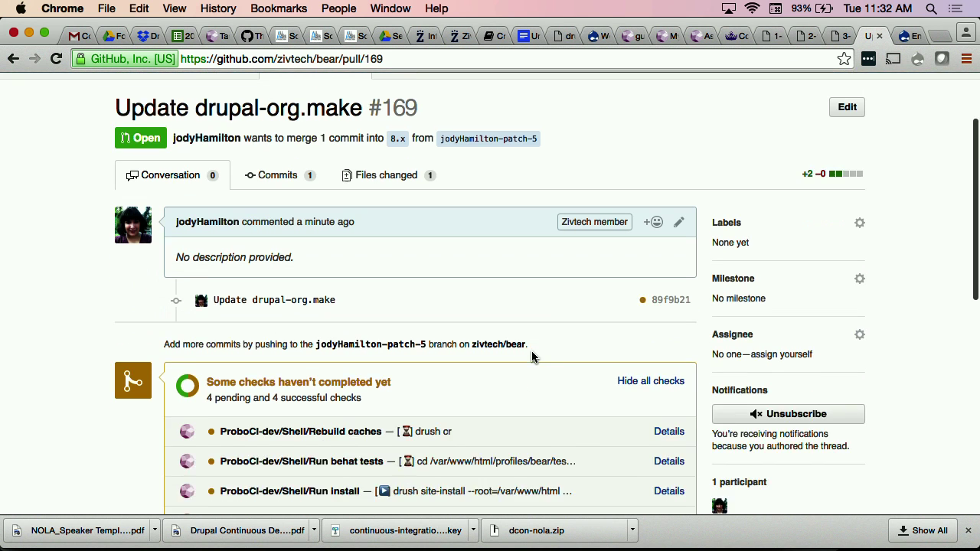
scroll(534, 356, "up", 2)
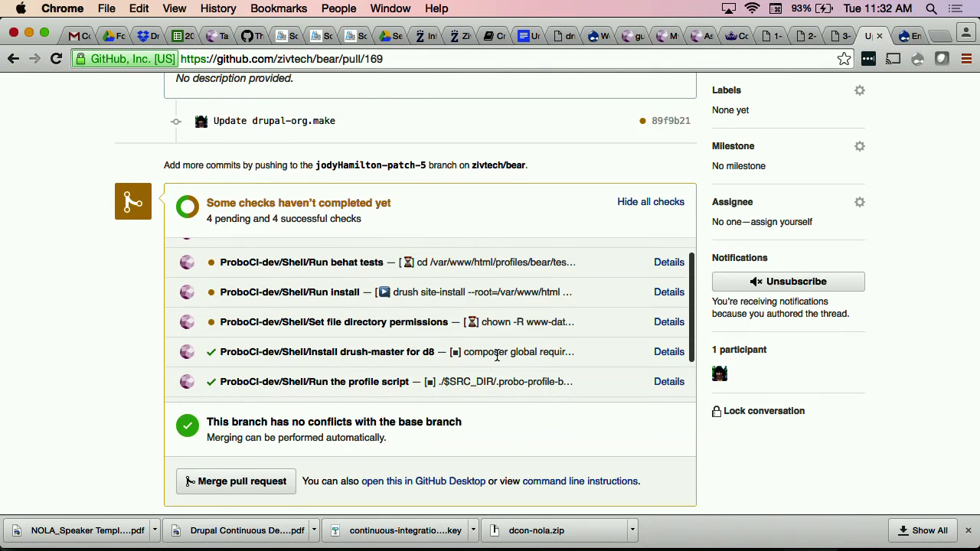
scroll(480, 365, "down", 2)
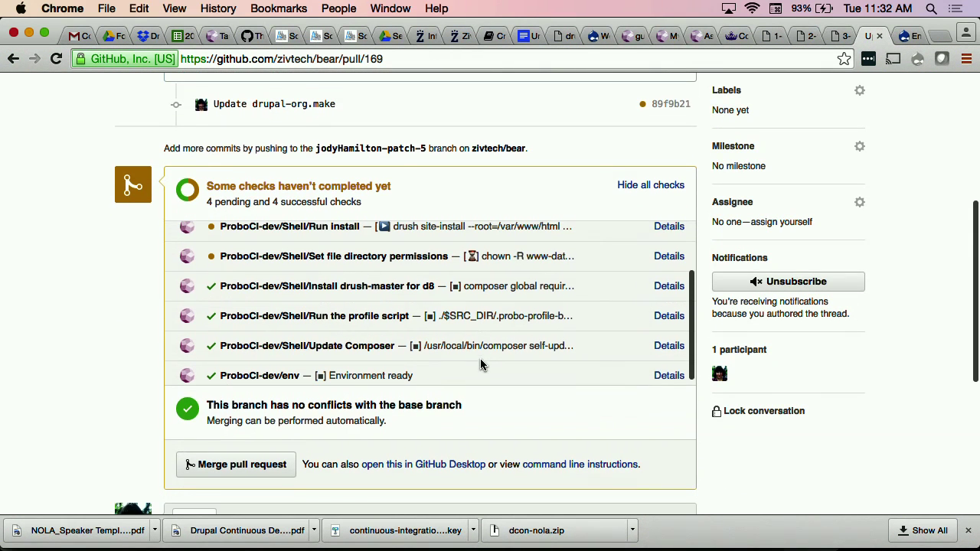
Step: Open the drush-master check's build details and show the Update Composer and Run the profile script logs
left_click(661, 293)
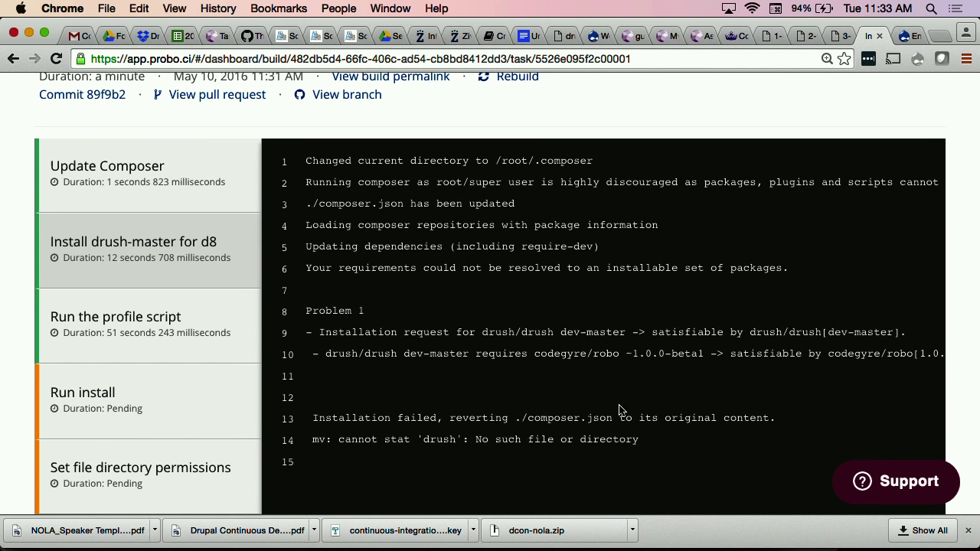
scroll(620, 409, "down", 1)
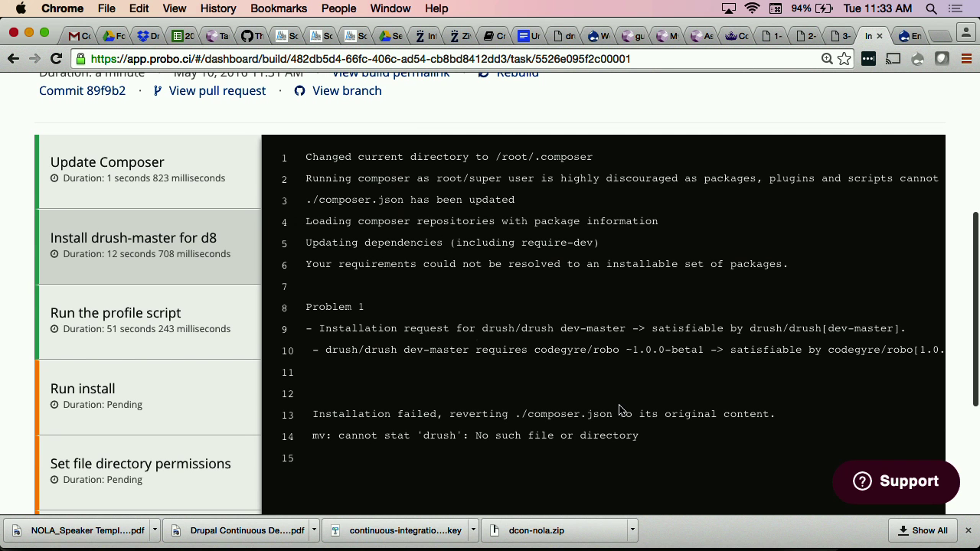
left_click(146, 182)
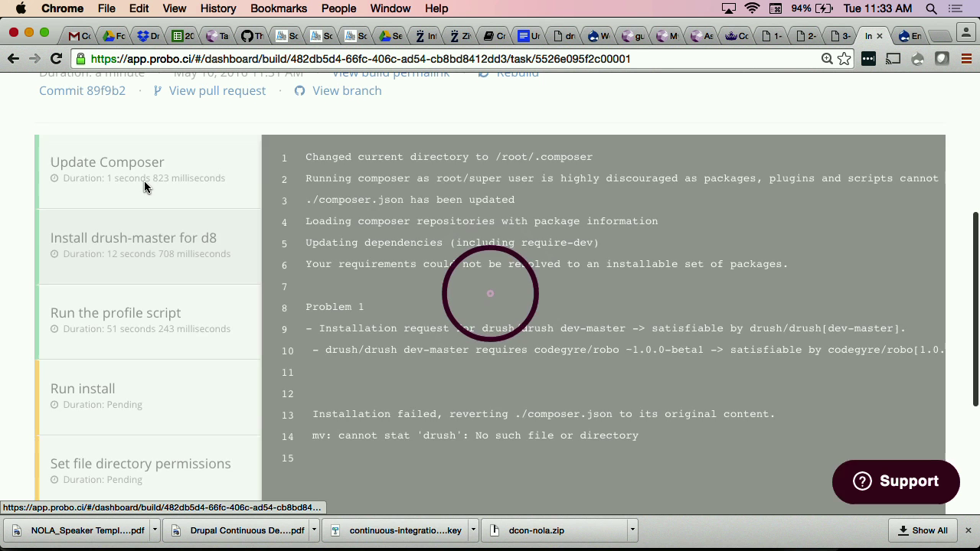
left_click(132, 334)
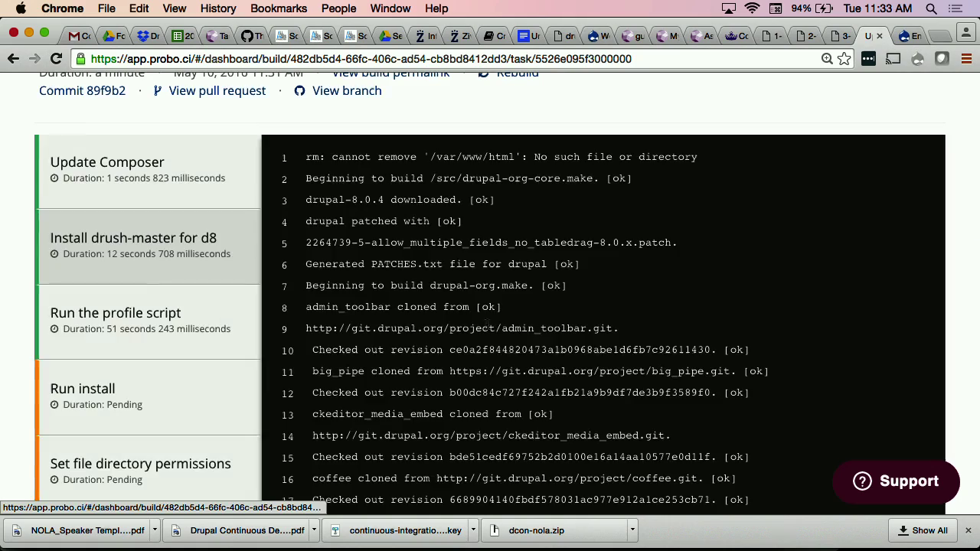
Step: Read through the profile script log, highlighting lines 51 and 52
scroll(559, 372, "down", 6)
scroll(559, 371, "down", 6)
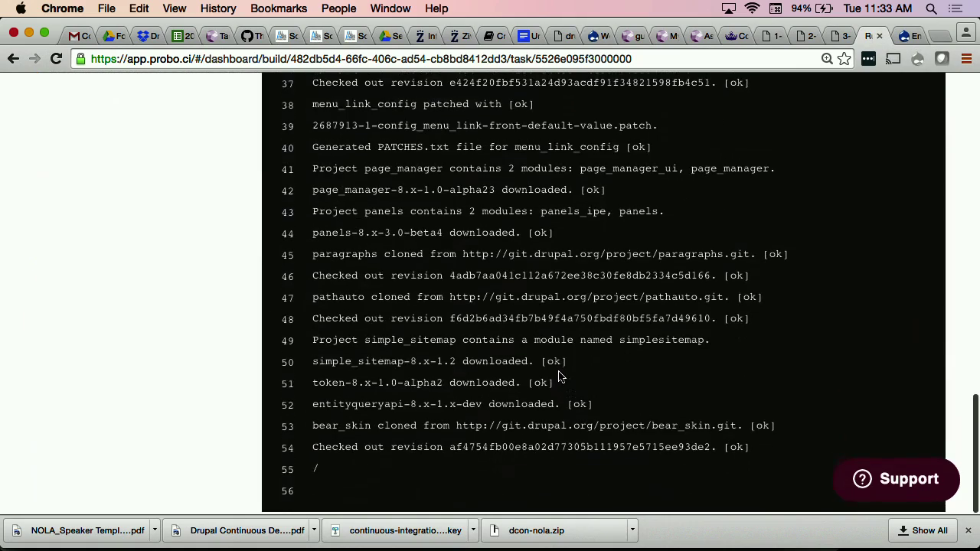
scroll(559, 375, "up", 5)
scroll(559, 375, "down", 6)
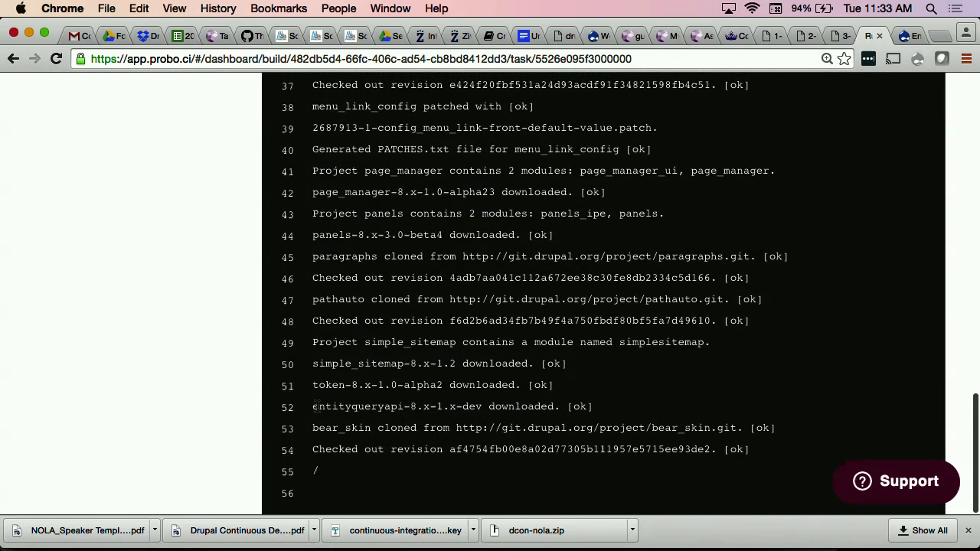
left_click_drag(313, 406, 283, 386)
left_click(600, 360)
scroll(600, 361, "up", 15)
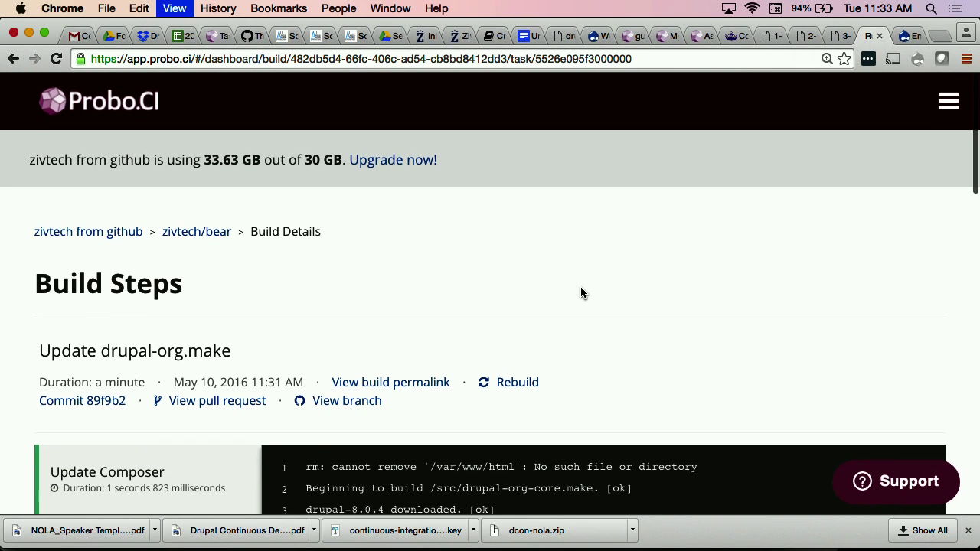
Step: Reload the build details and show the Run behat tests step's log
key("super+r")
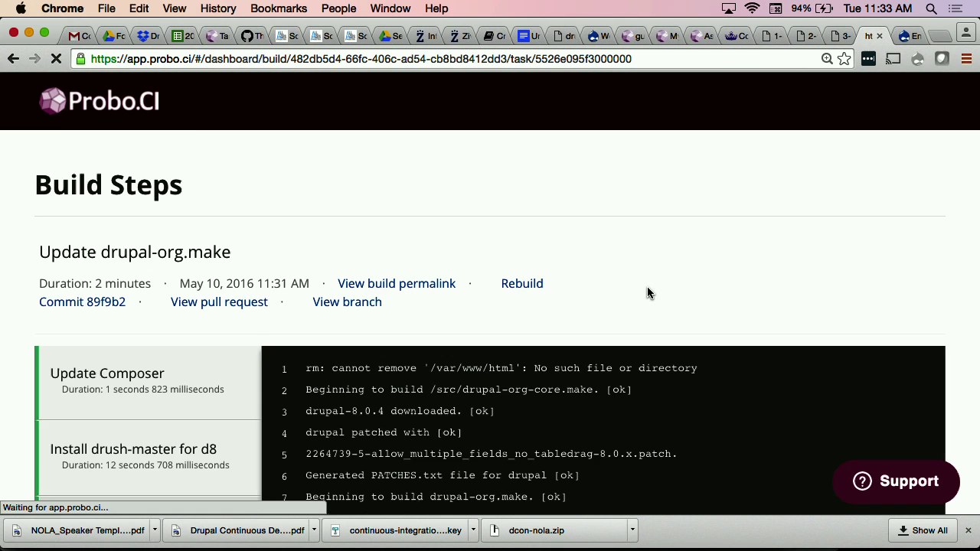
scroll(647, 293, "down", 5)
scroll(647, 293, "down", 3)
left_click(115, 350)
scroll(122, 236, "up", 1)
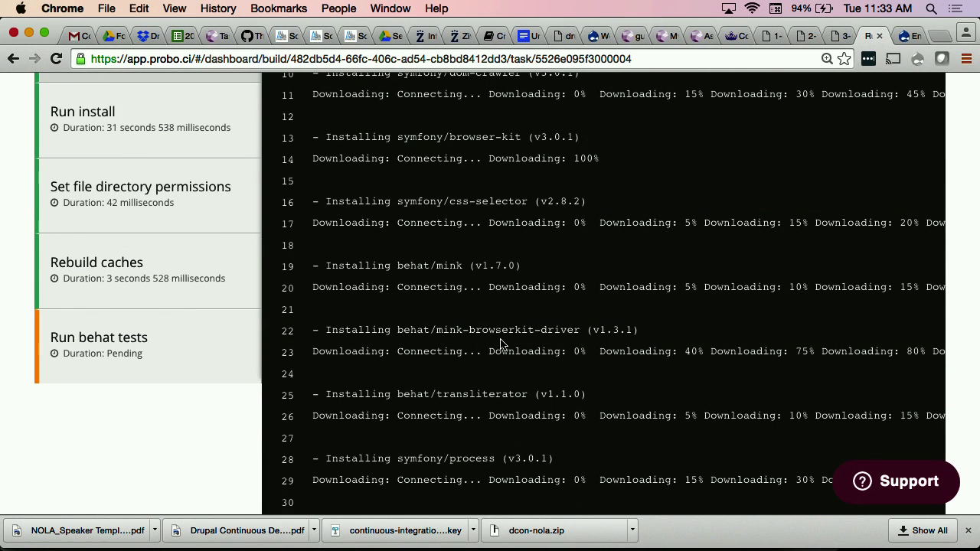
scroll(499, 343, "up", 10)
scroll(498, 344, "down", 10)
scroll(502, 344, "down", 15)
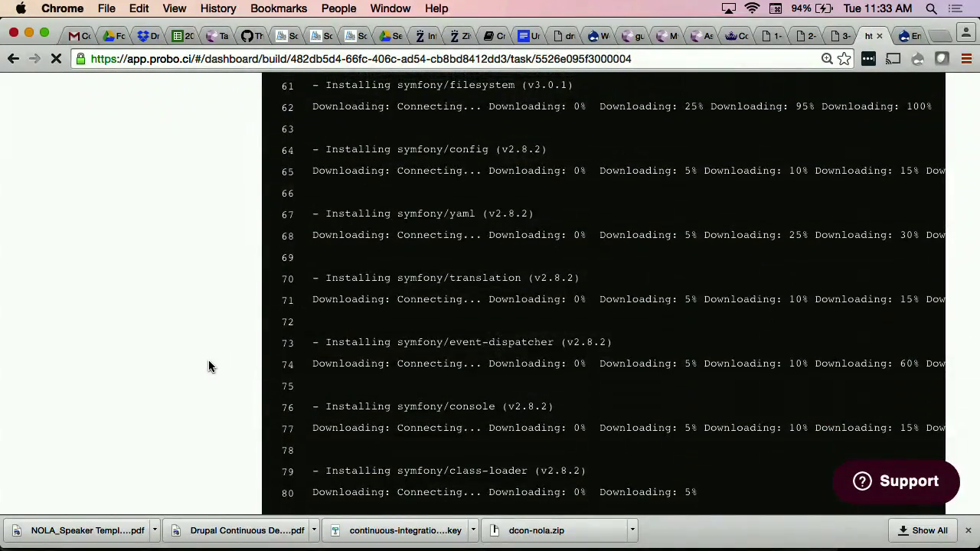
Step: Refresh and read through the behat log, highlighting the add-a-Menu-Item scenario
key("super+r")
scroll(208, 366, "down", 10)
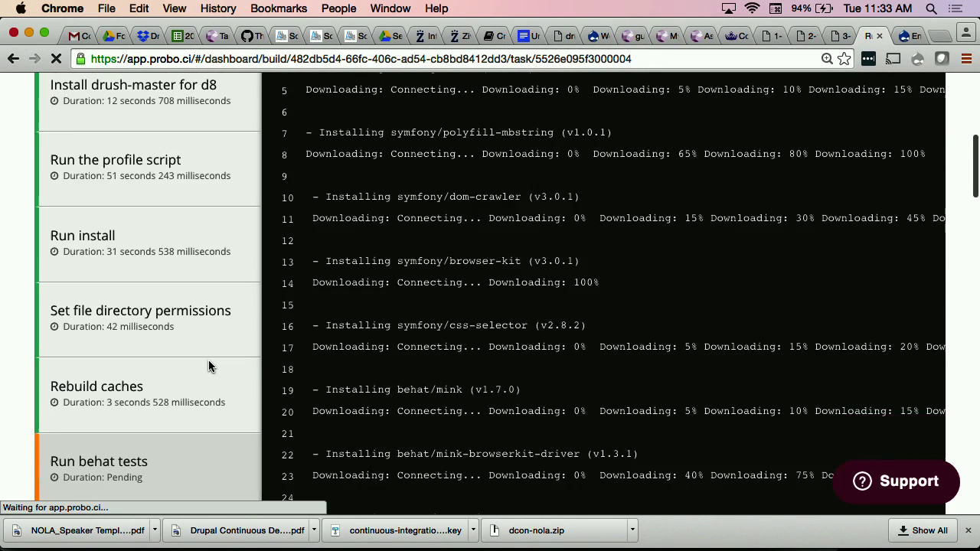
scroll(209, 367, "down", 3)
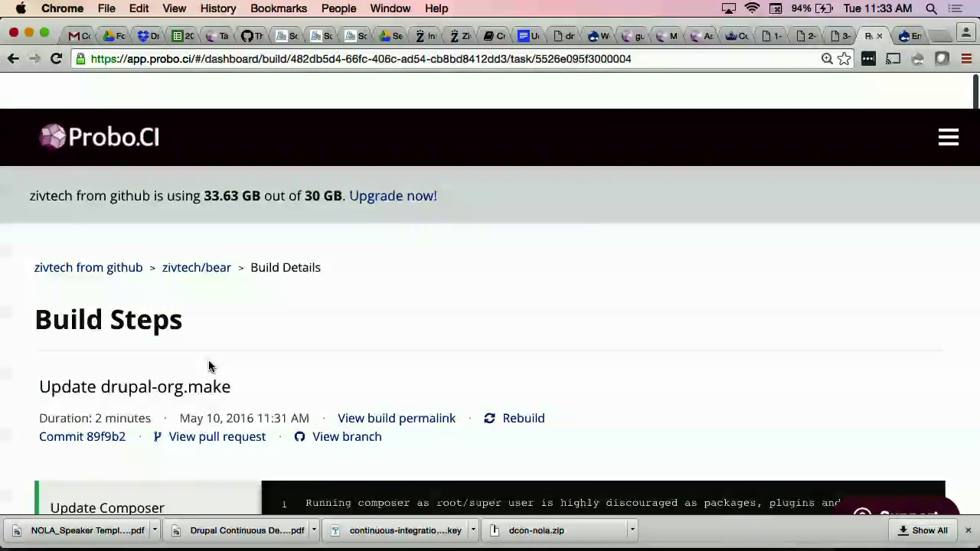
scroll(641, 242, "down", 20)
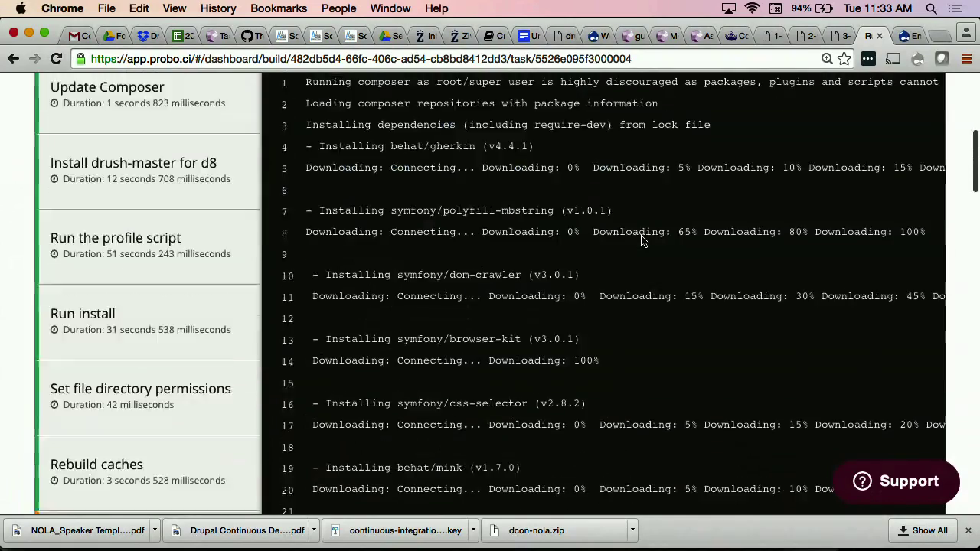
scroll(641, 241, "down", 10)
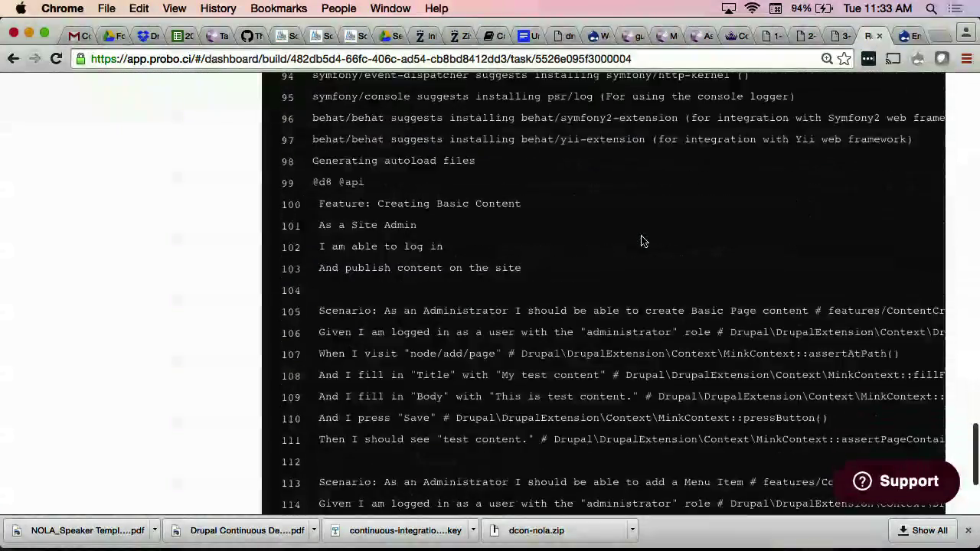
scroll(565, 230, "up", 10)
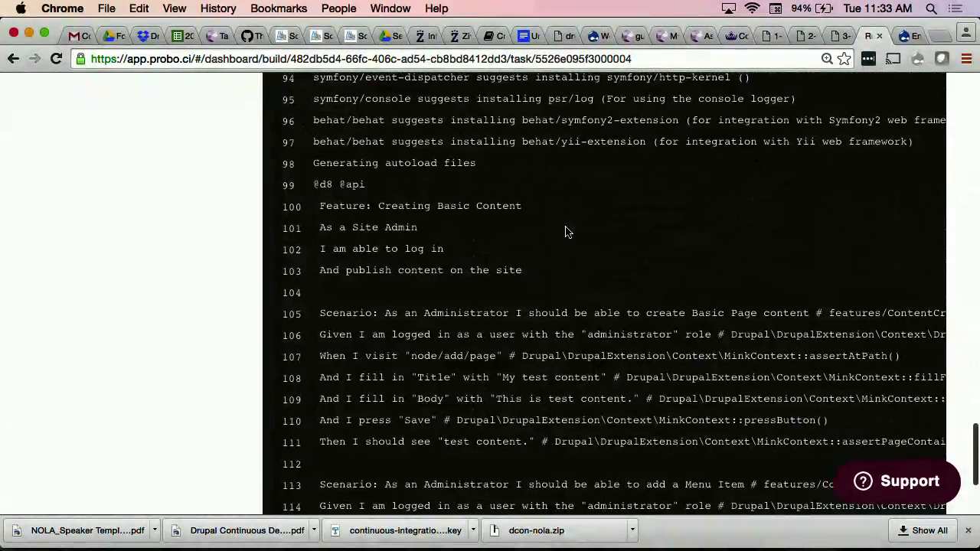
scroll(566, 229, "down", 5)
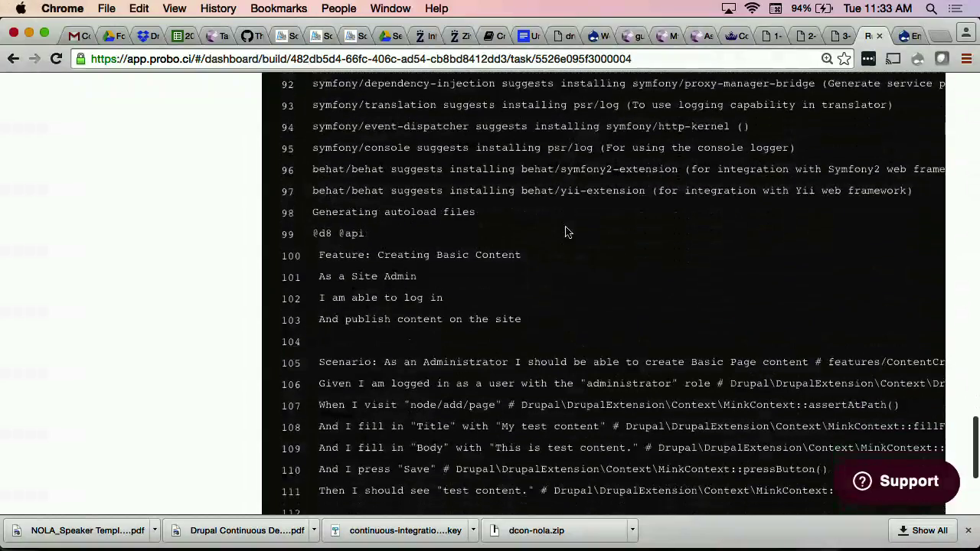
scroll(567, 229, "up", 4)
scroll(566, 230, "down", 5)
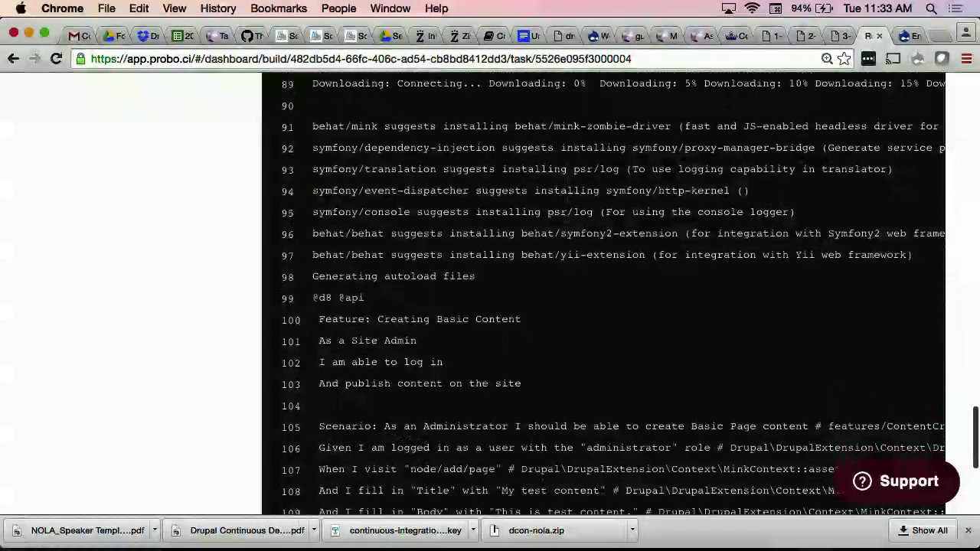
scroll(554, 245, "down", 3)
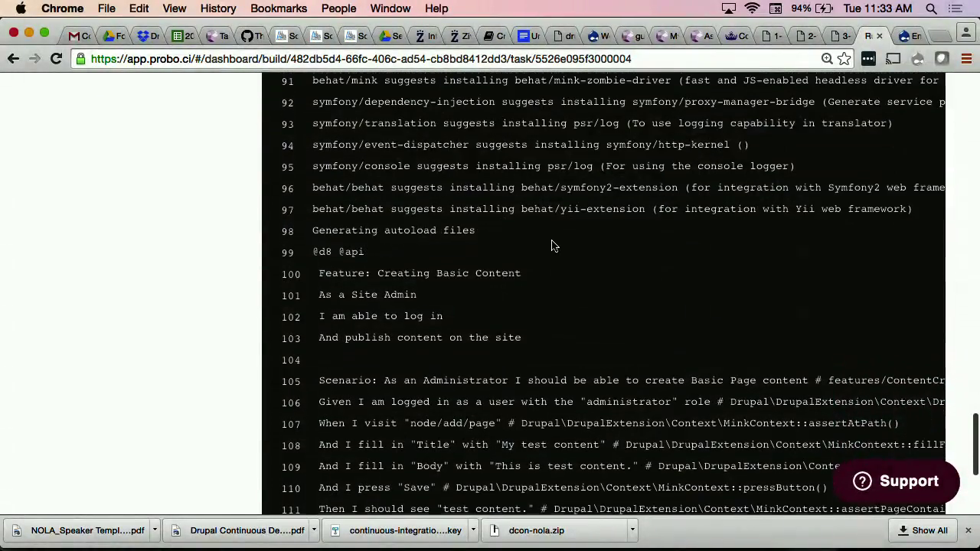
scroll(469, 241, "down", 1)
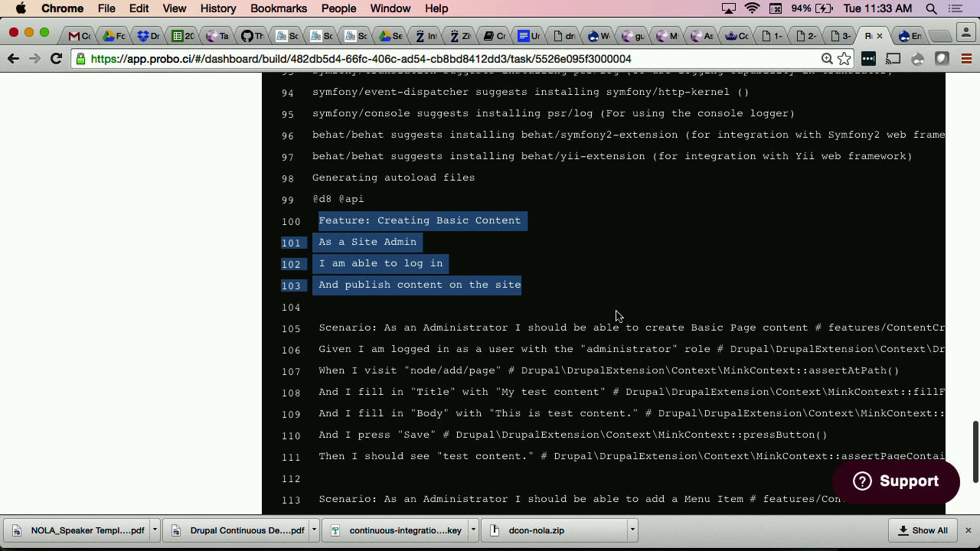
scroll(620, 313, "down", 9)
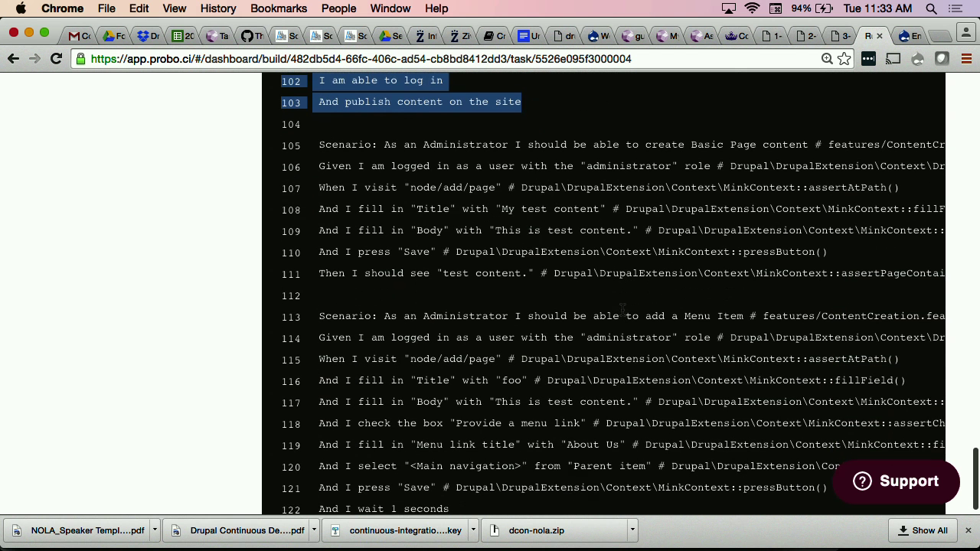
left_click_drag(384, 300, 740, 300)
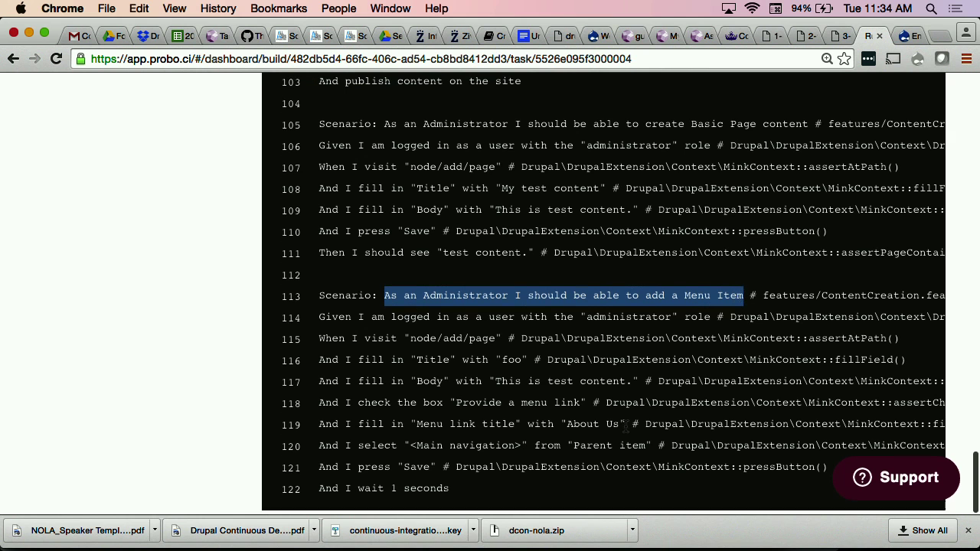
left_click(216, 351)
Step: Keep reloading the build page until the build finishes
key("super+r")
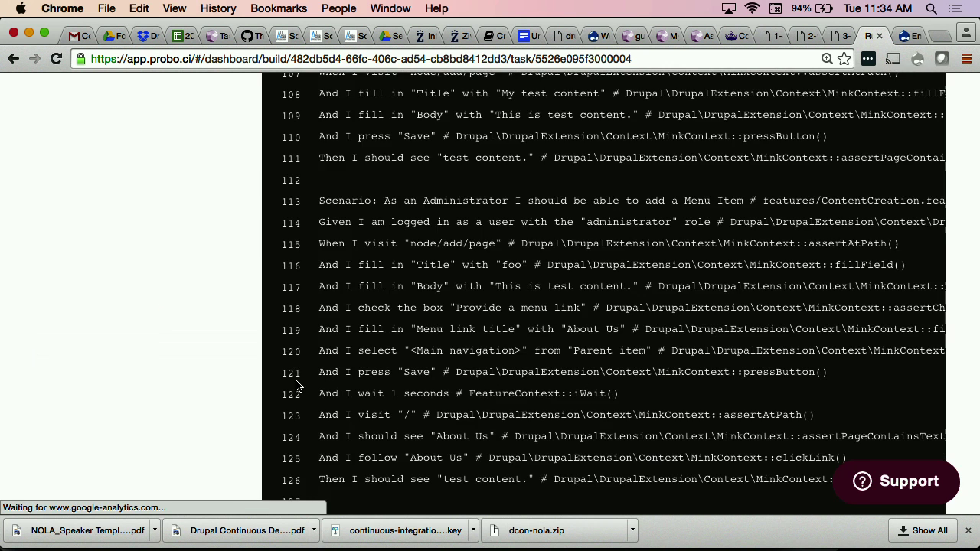
scroll(193, 330, "up", 20)
scroll(193, 330, "up", 15)
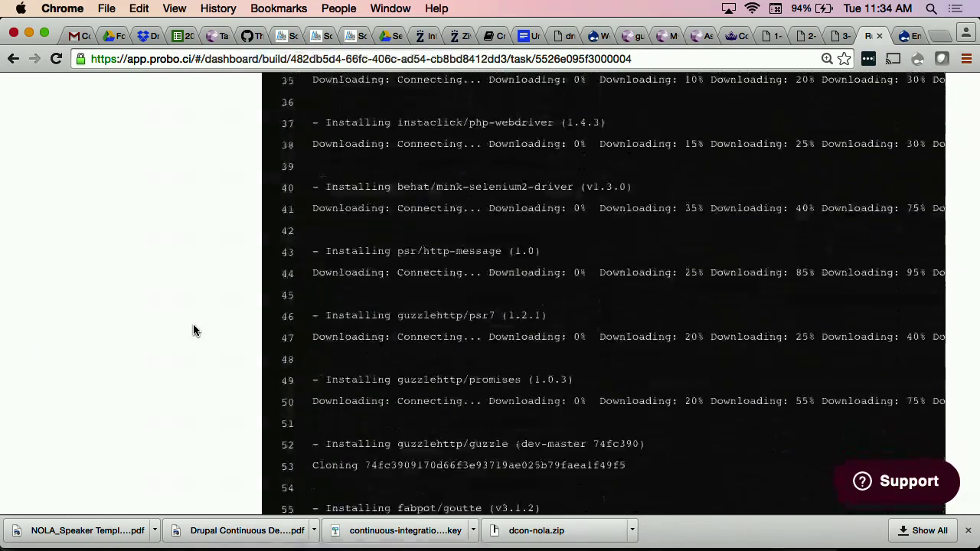
scroll(192, 332, "down", 5)
key("super+r")
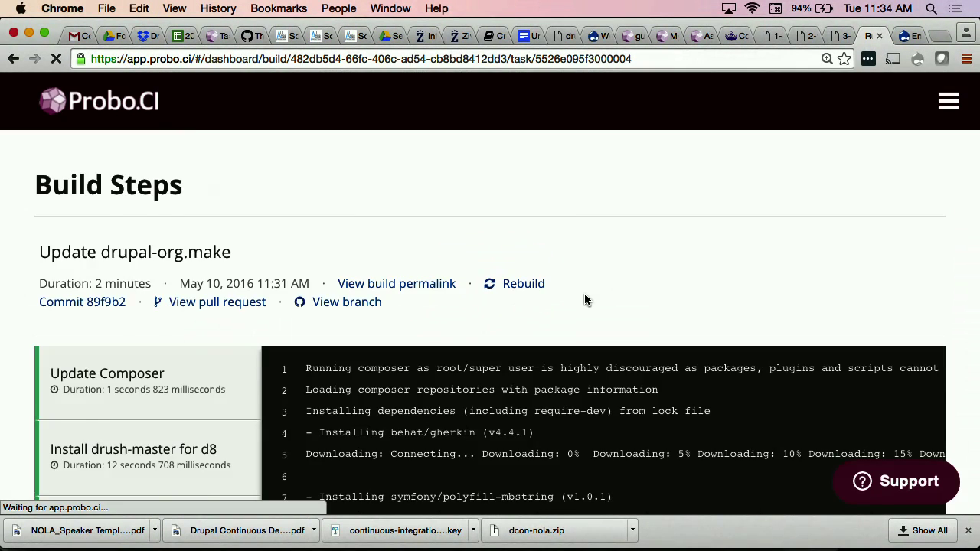
scroll(584, 298, "down", 1)
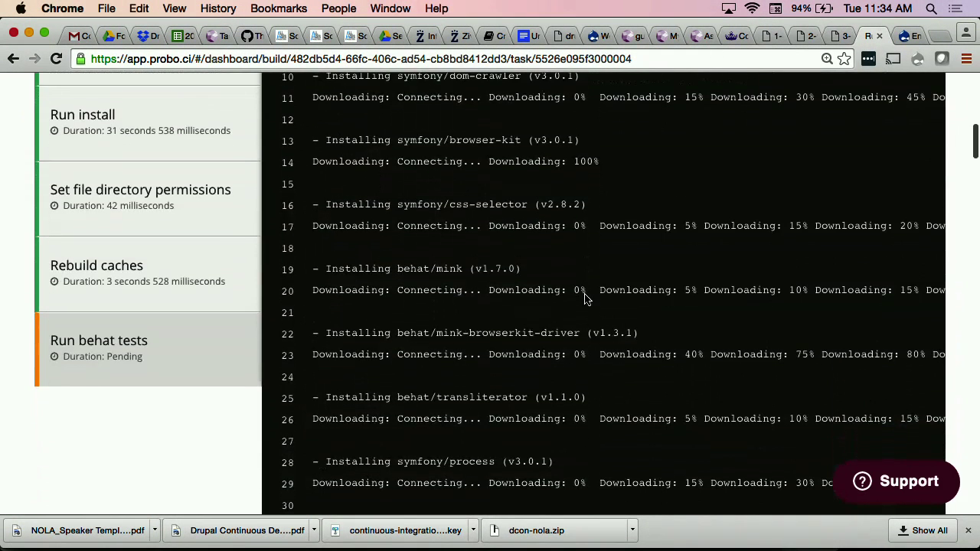
scroll(584, 299, "down", 1)
key("super+r")
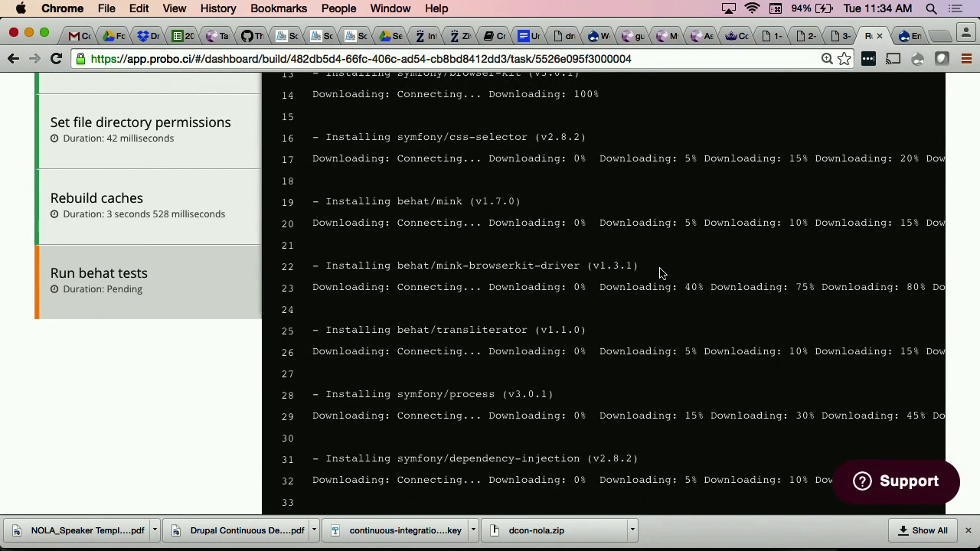
key("super+r")
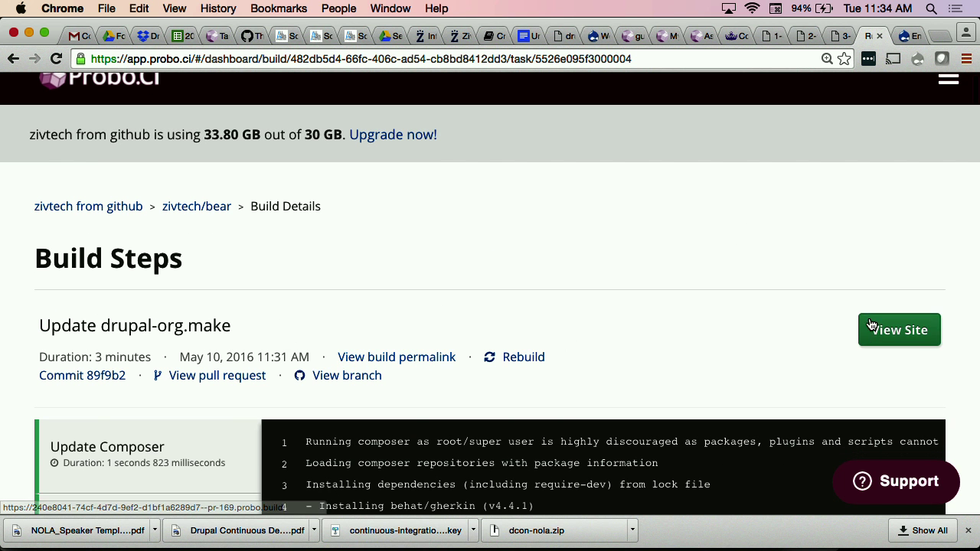
scroll(629, 239, "down", 1)
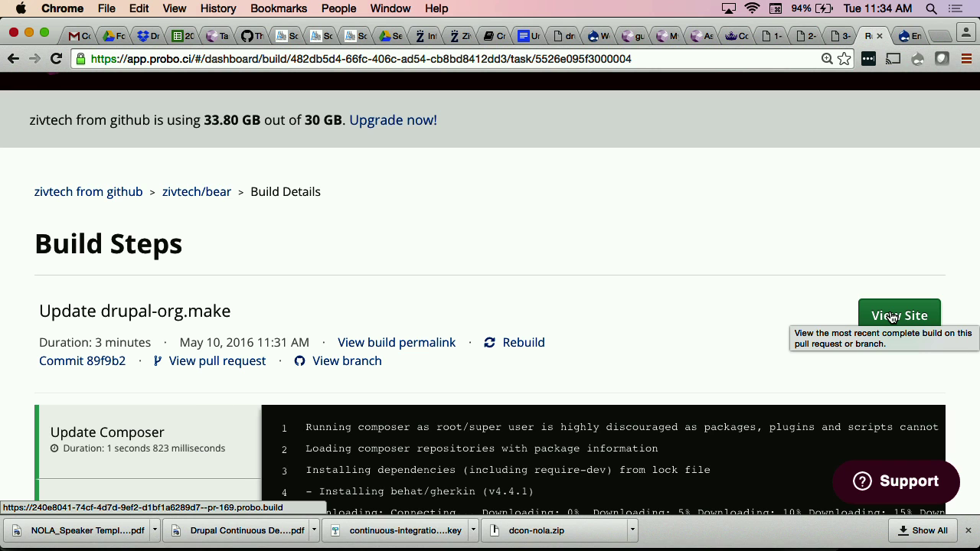
left_click(892, 317)
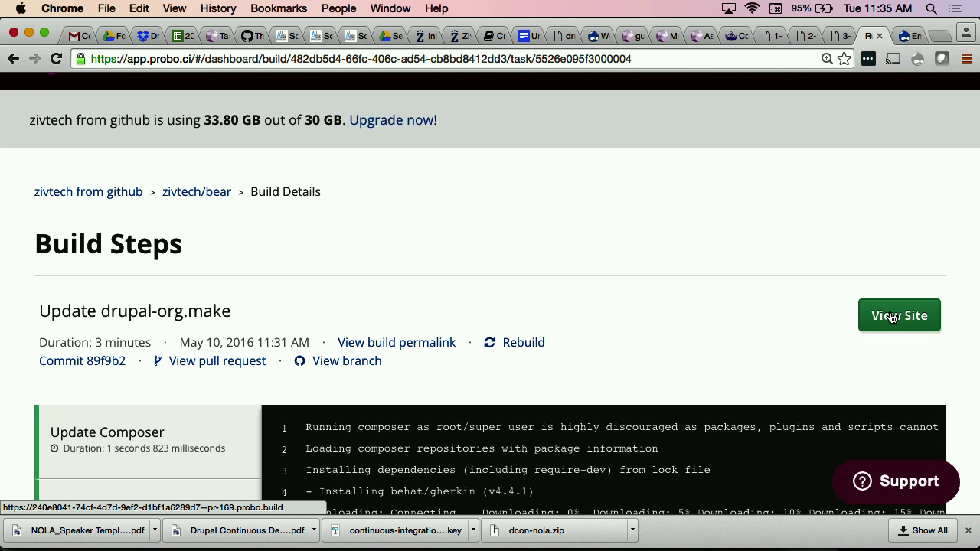
scroll(584, 267, "down", 1)
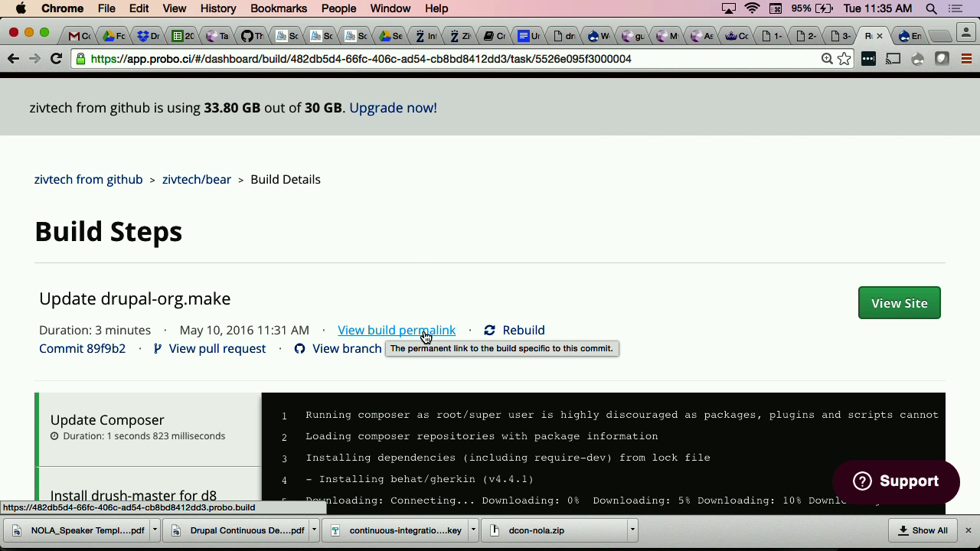
scroll(427, 258, "down", 1)
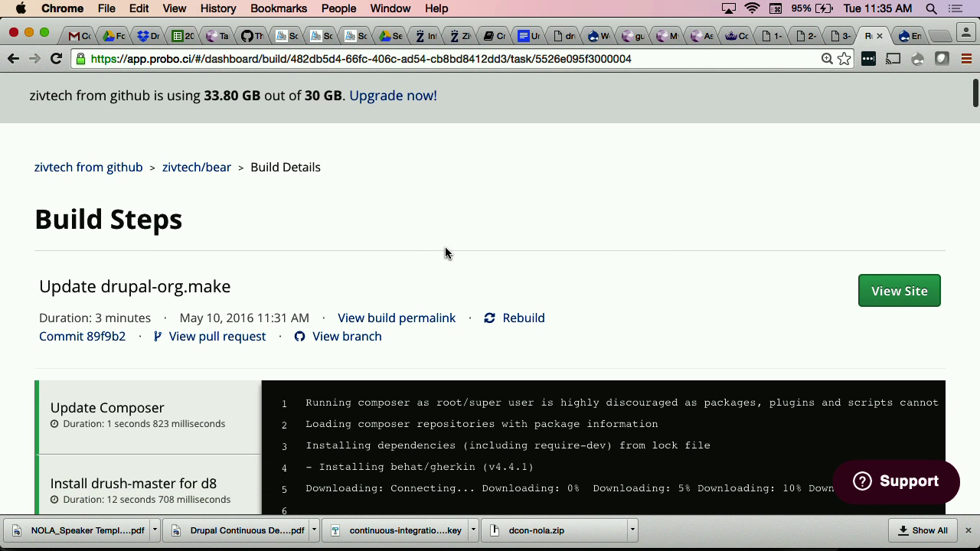
scroll(445, 247, "down", 5)
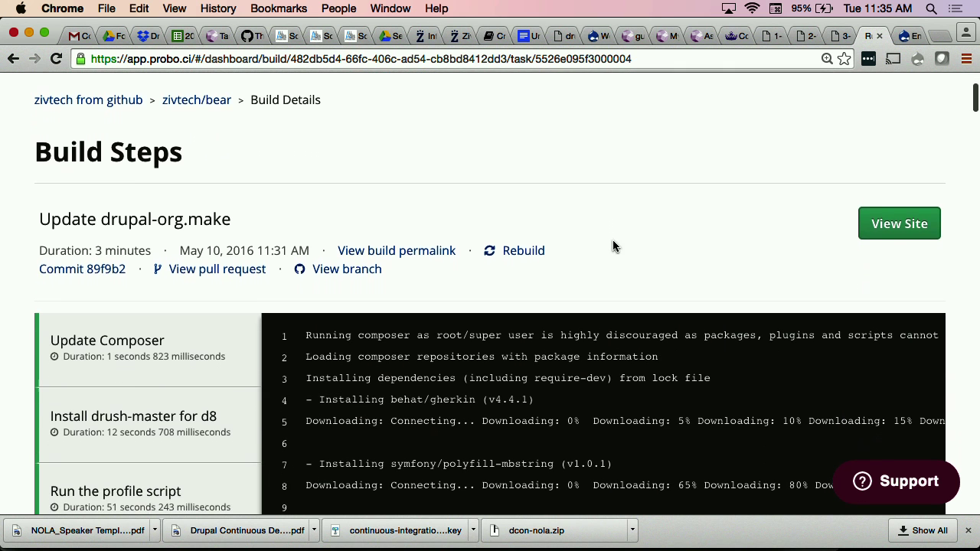
scroll(582, 210, "down", 1)
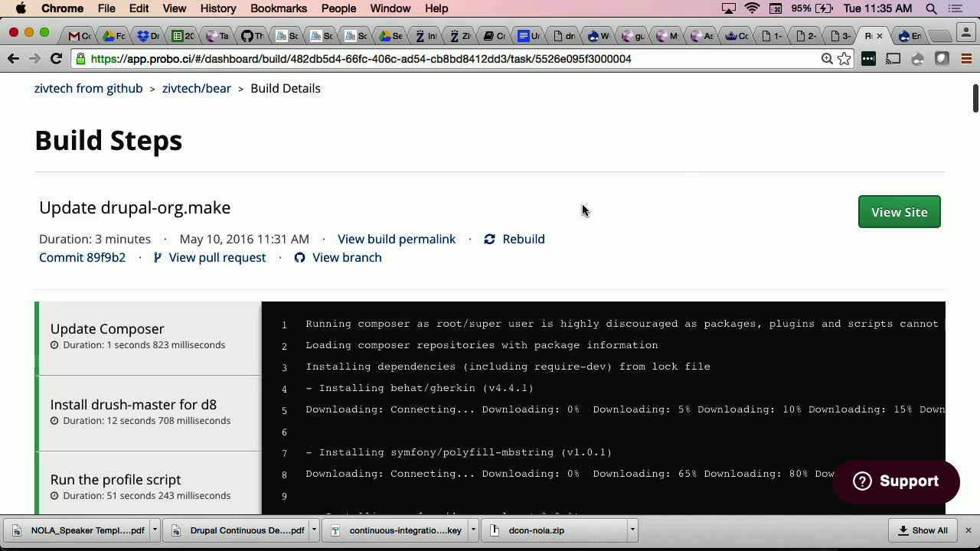
scroll(669, 210, "down", 15)
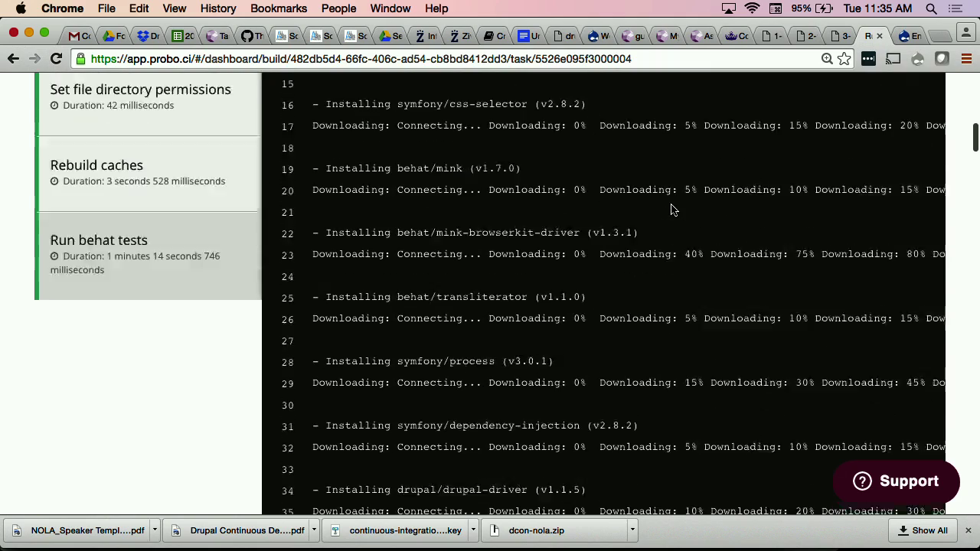
scroll(671, 209, "up", 15)
scroll(671, 207, "down", 8)
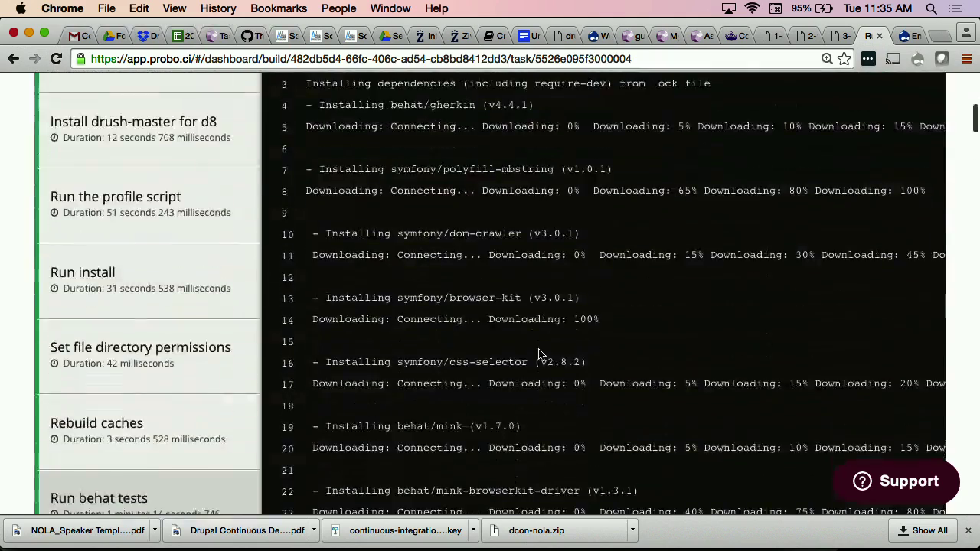
scroll(539, 355, "up", 10)
scroll(521, 348, "down", 3)
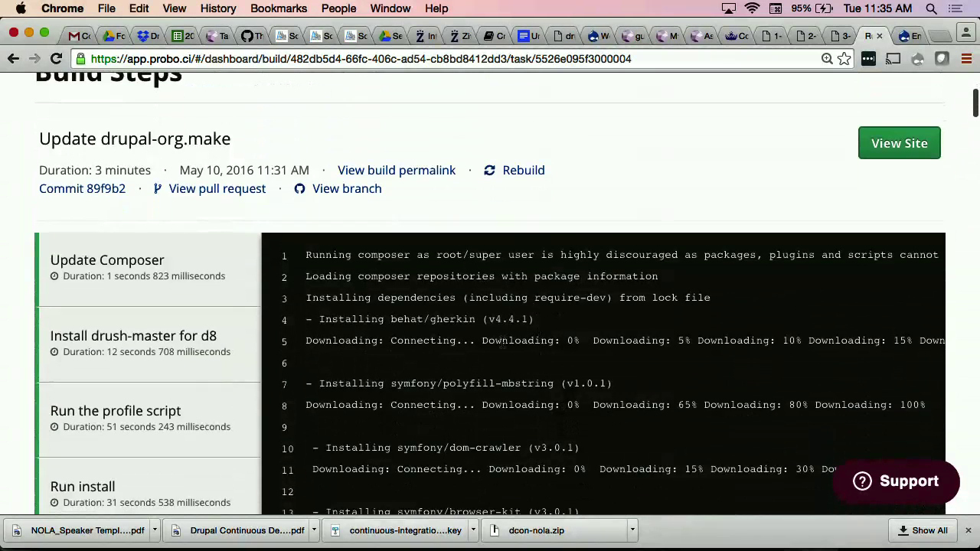
scroll(502, 342, "down", 3)
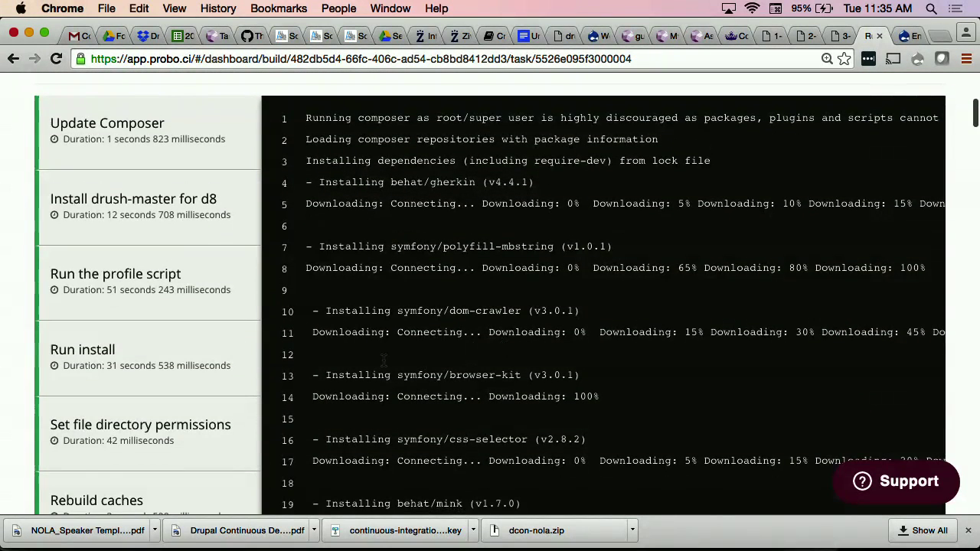
scroll(624, 339, "up", 2)
scroll(623, 344, "down", 2)
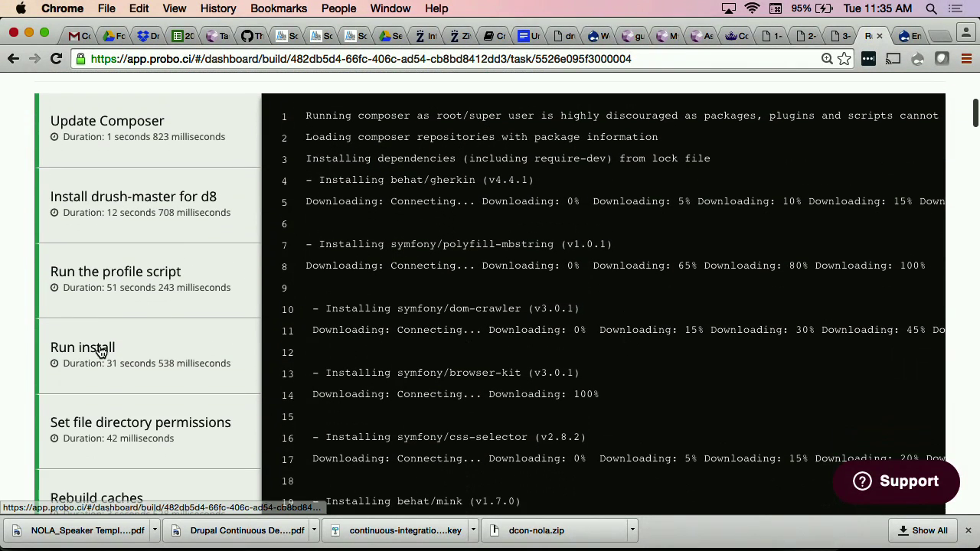
scroll(525, 285, "up", 10)
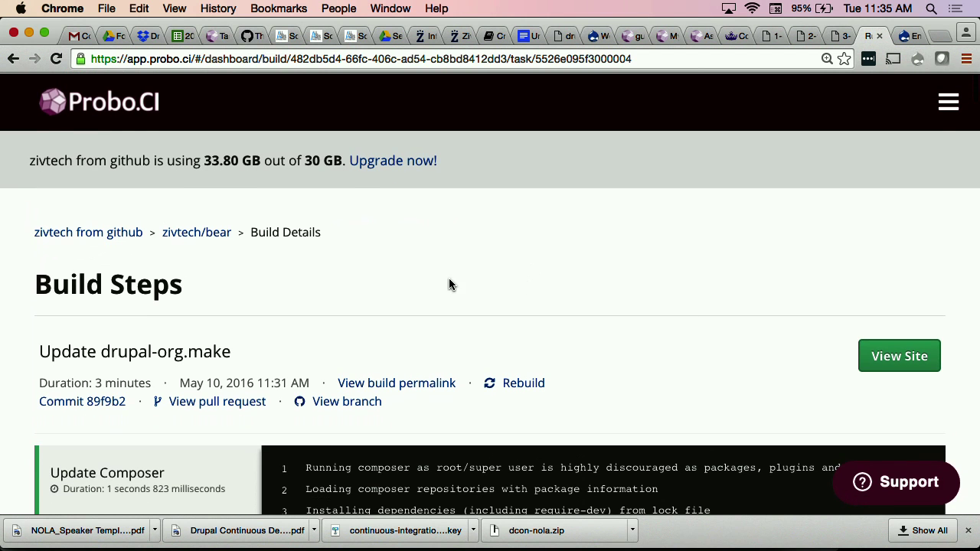
Step: Browse the bear project's Build Assets and Upload Tokens pages, then return to its builds
left_click(195, 238)
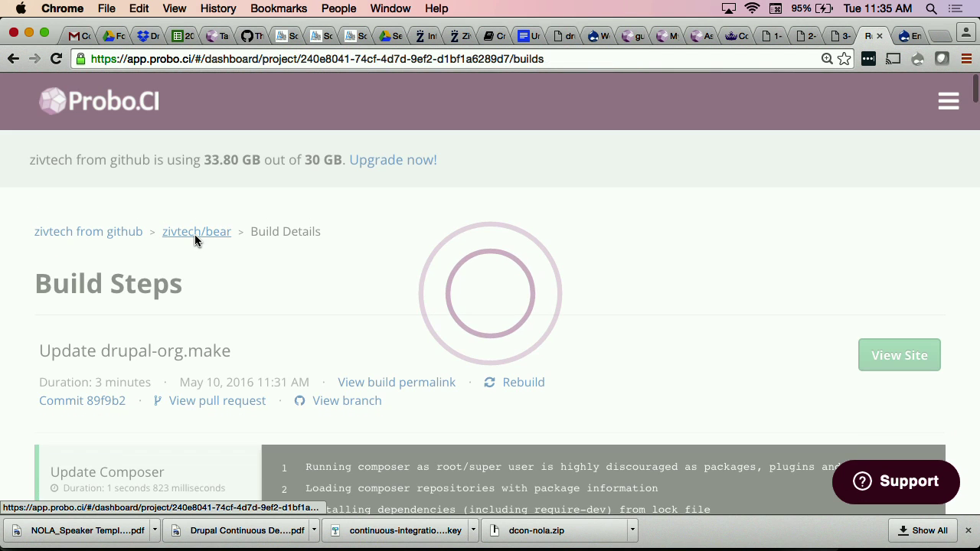
scroll(479, 237, "down", 3)
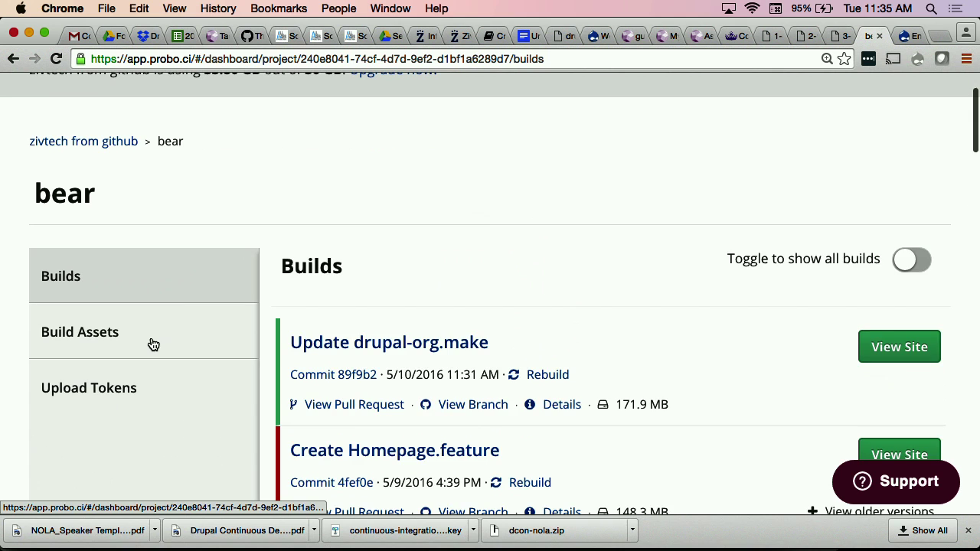
left_click(155, 343)
scroll(538, 235, "down", 3)
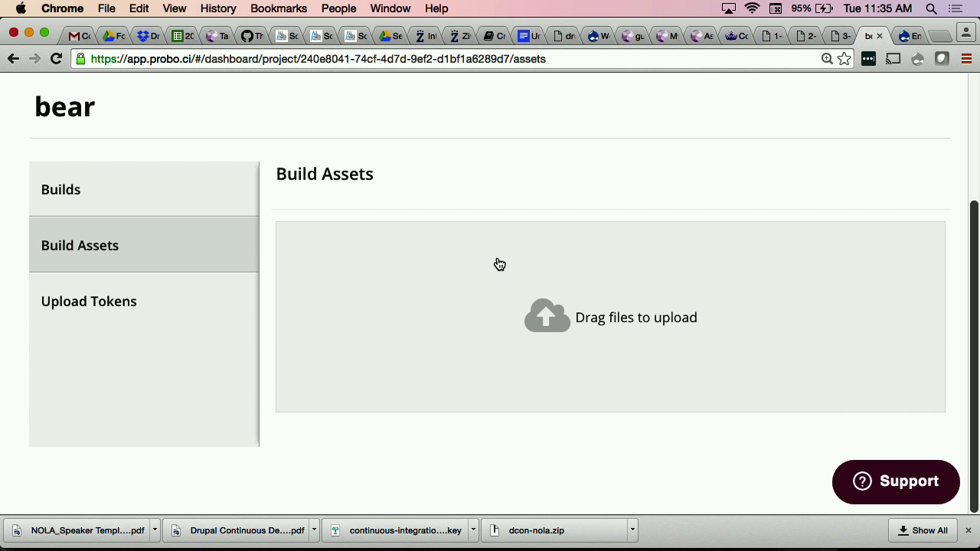
left_click(212, 324)
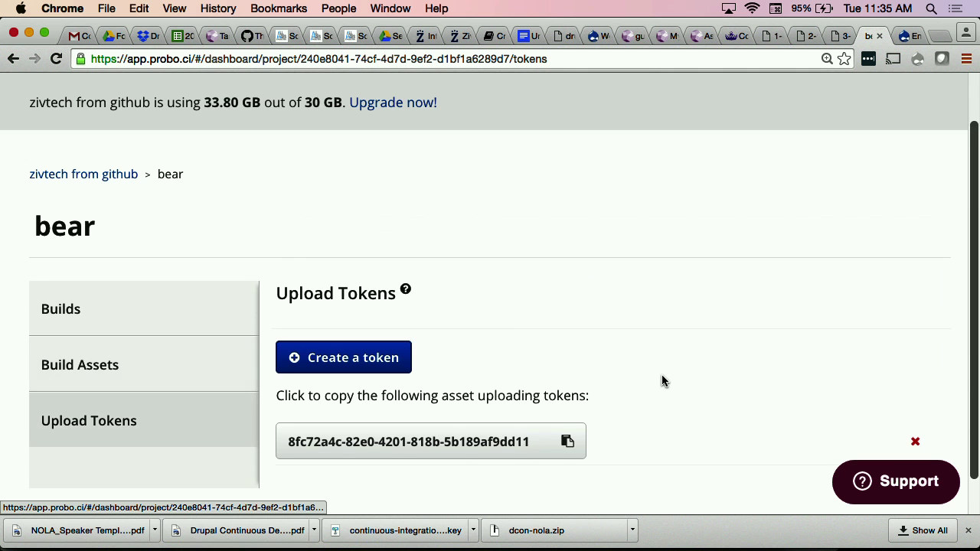
scroll(271, 361, "down", 1)
left_click(120, 348)
left_click(157, 306)
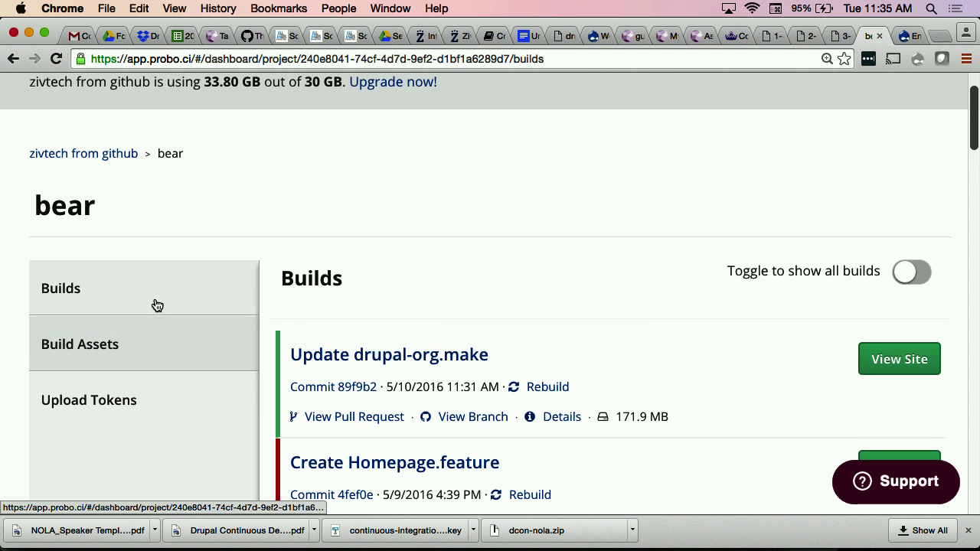
Step: Expand older versions of Create Homepage.feature and open the latest build's preview site
scroll(591, 268, "down", 10)
scroll(591, 272, "down", 15)
scroll(591, 272, "up", 10)
scroll(591, 272, "up", 15)
scroll(591, 272, "down", 5)
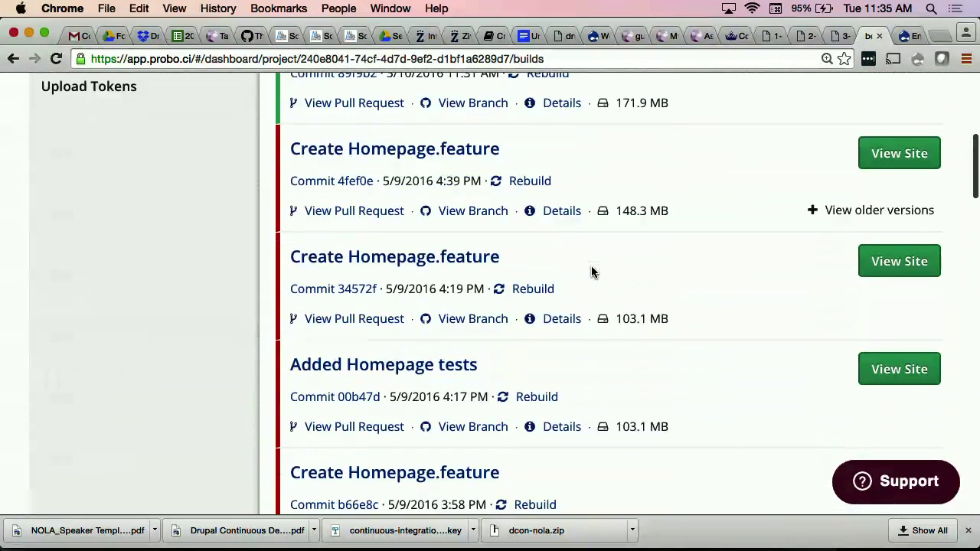
left_click(810, 211)
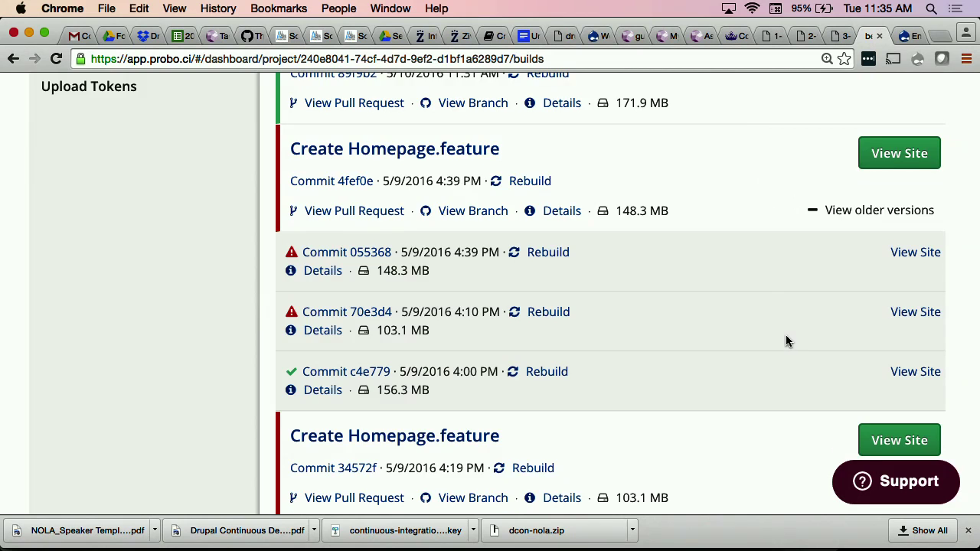
scroll(787, 340, "up", 10)
scroll(787, 340, "down", 3)
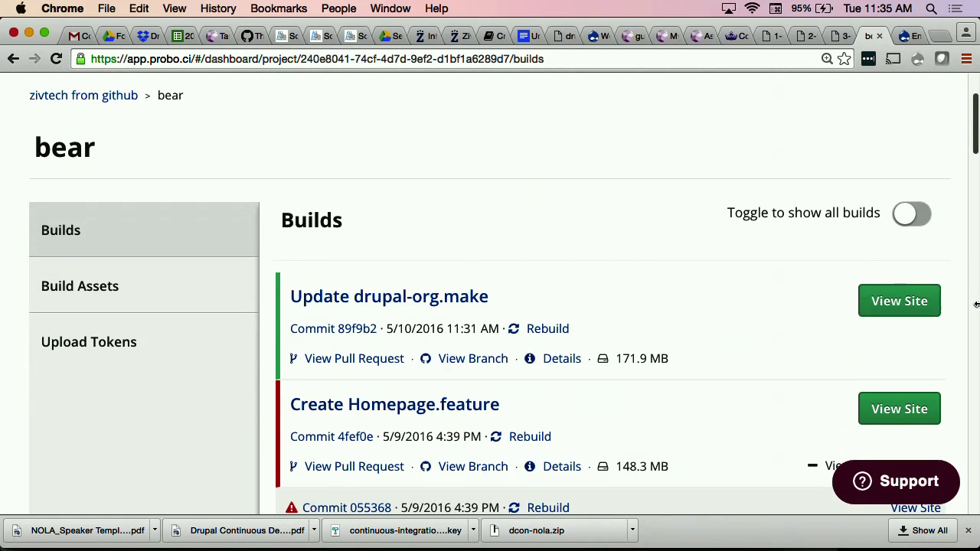
left_click(873, 305)
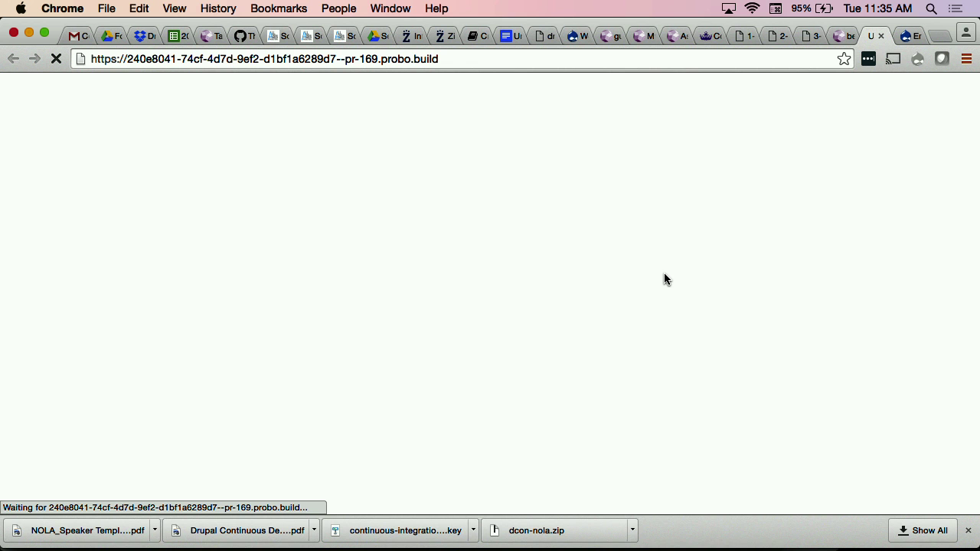
Step: Find the generated admin password in the Run install log, then return to the preview's username field
left_click(842, 36)
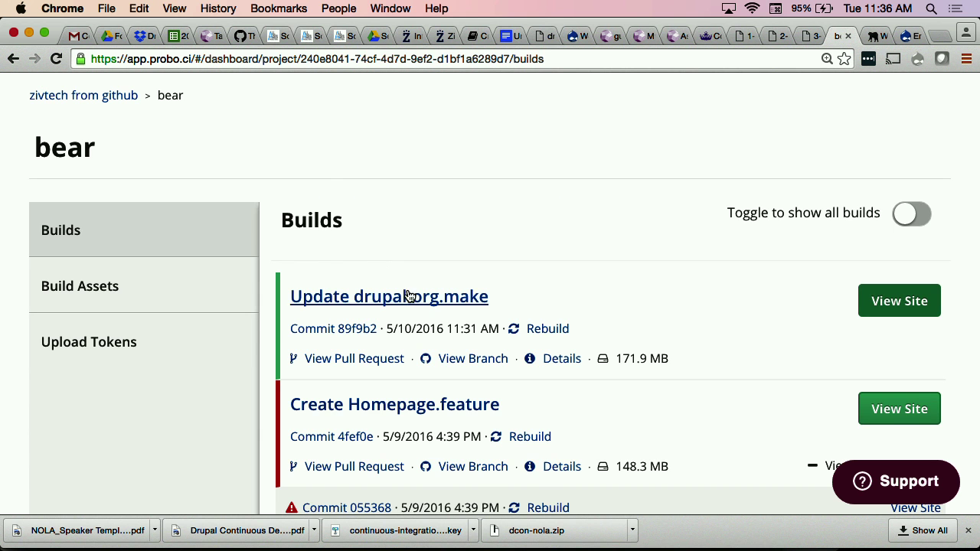
left_click(407, 296)
scroll(346, 352, "down", 5)
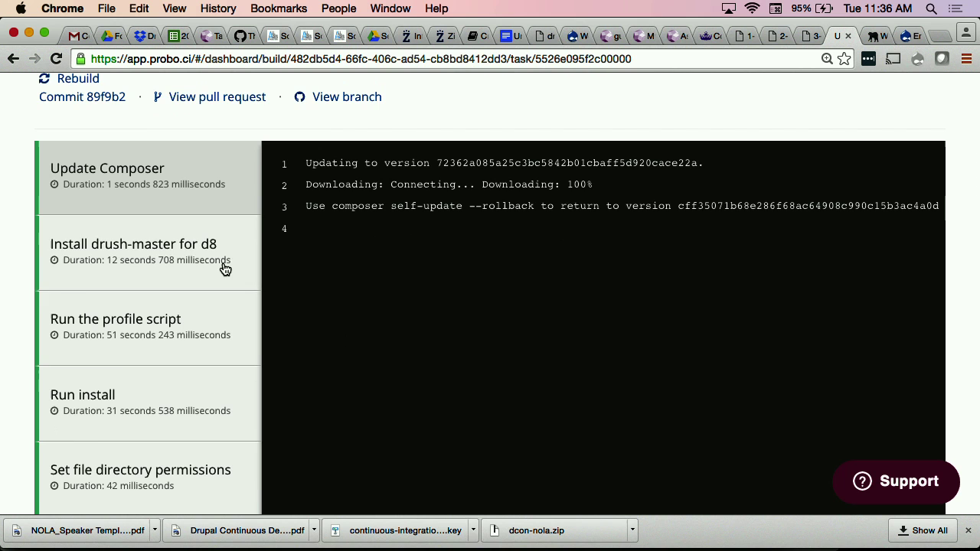
scroll(150, 291, "down", 2)
left_click(90, 331)
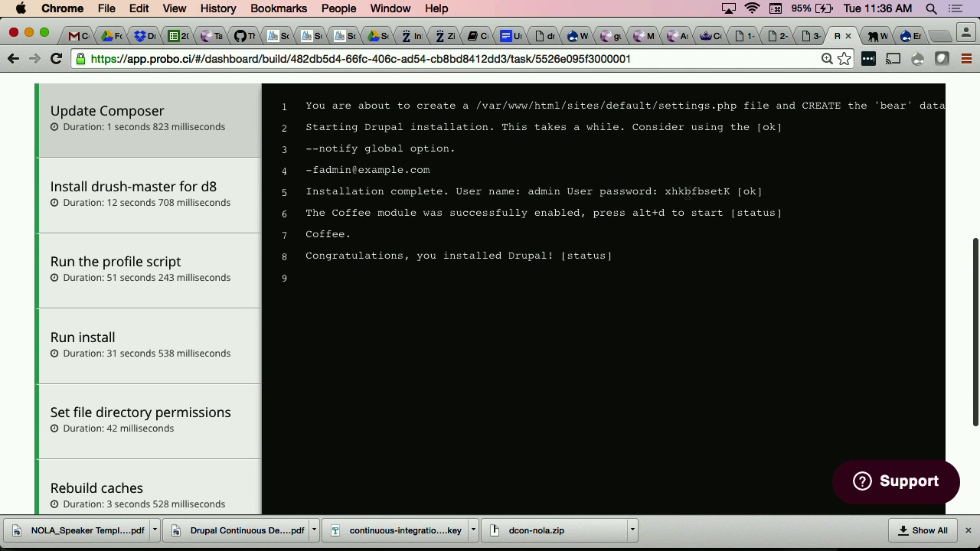
double_click(682, 191)
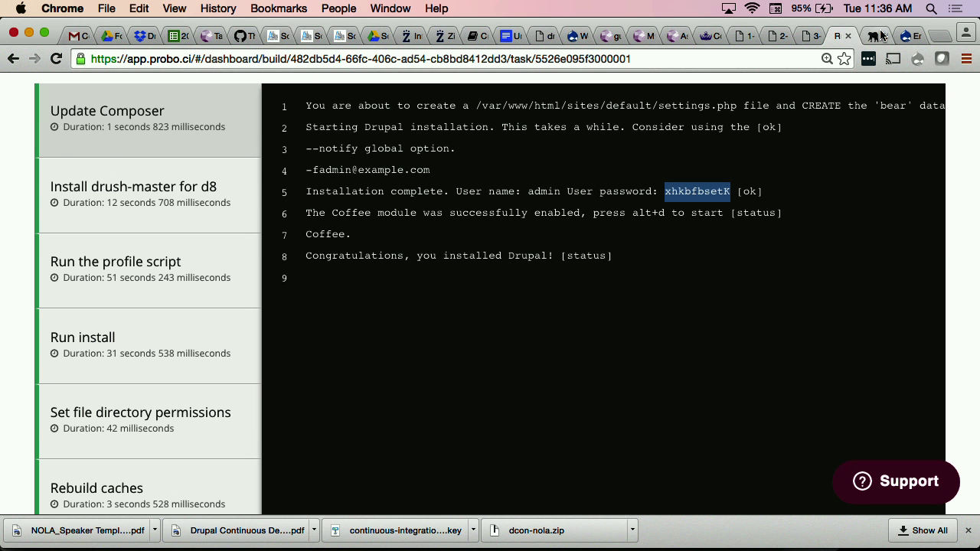
left_click(879, 36)
left_click(165, 245)
Step: Log in to the Drupal preview site as admin
type("admin")
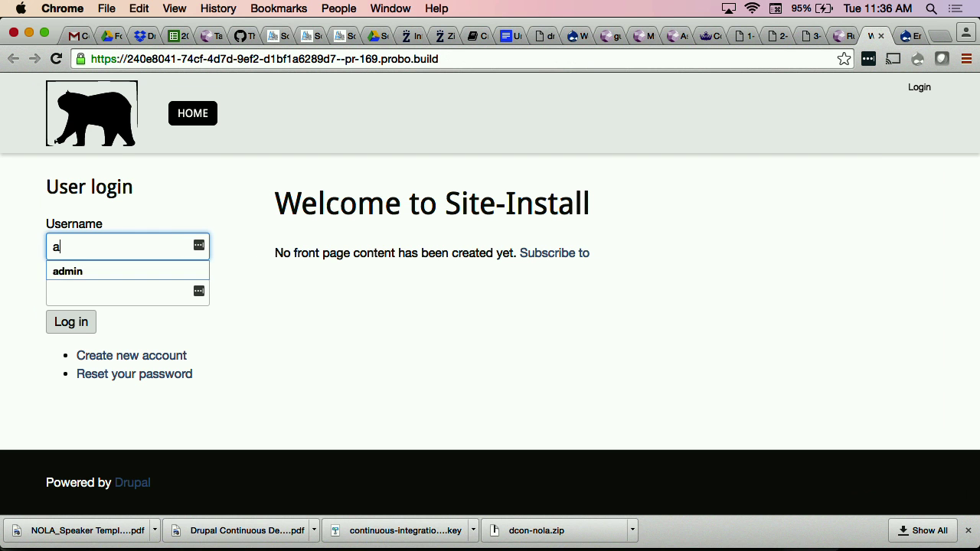
key("Tab")
left_click(83, 317)
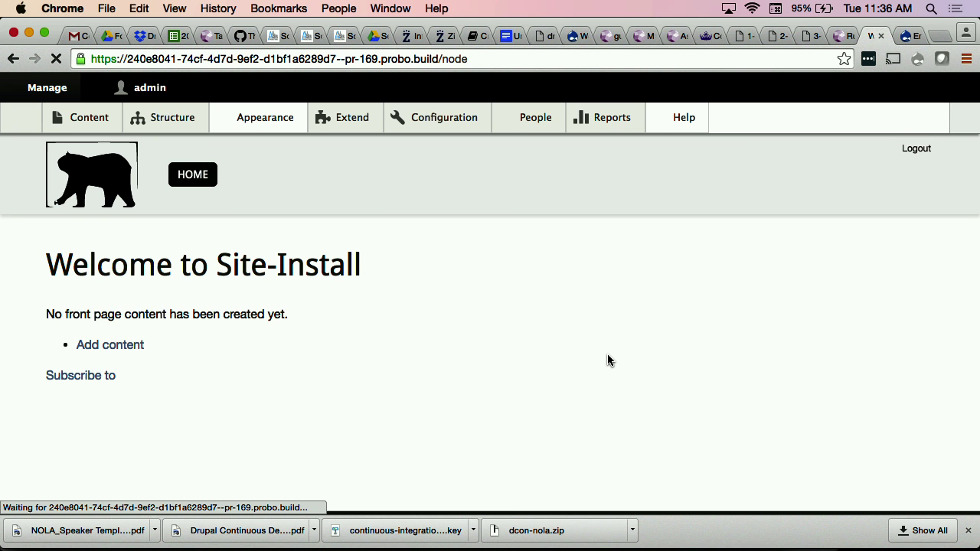
Step: On the Extend page, filter by 'entity' and install the Entity Query API module
mouse_move(349, 126)
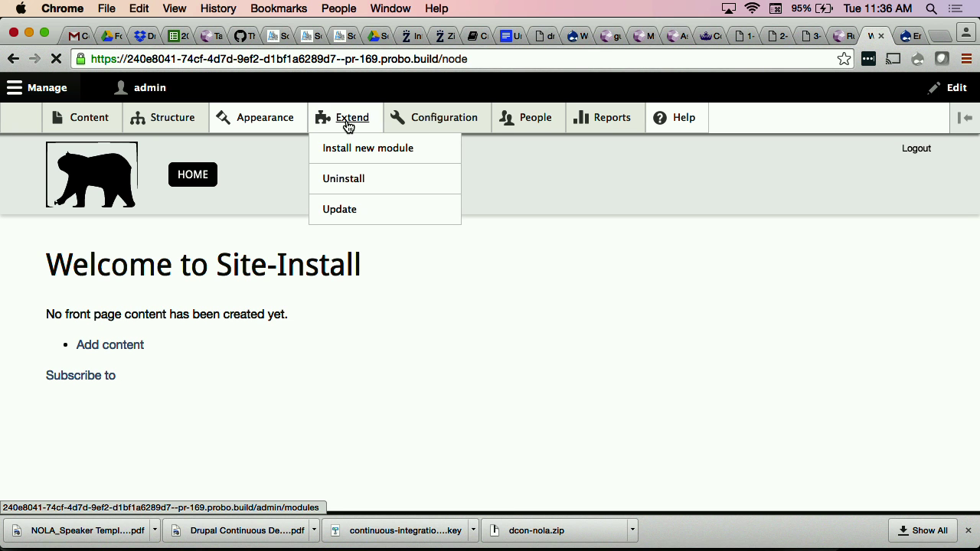
left_click(348, 122)
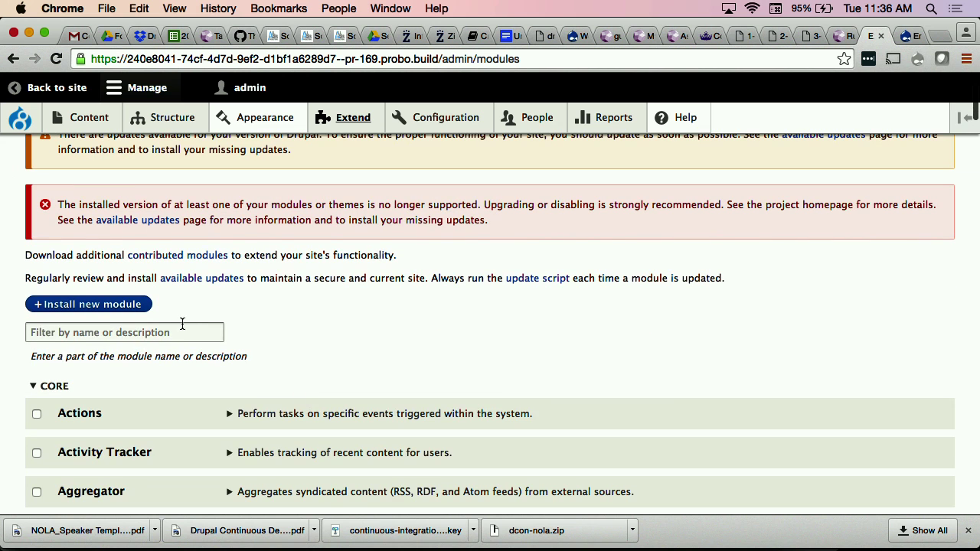
left_click(184, 332)
type("e")
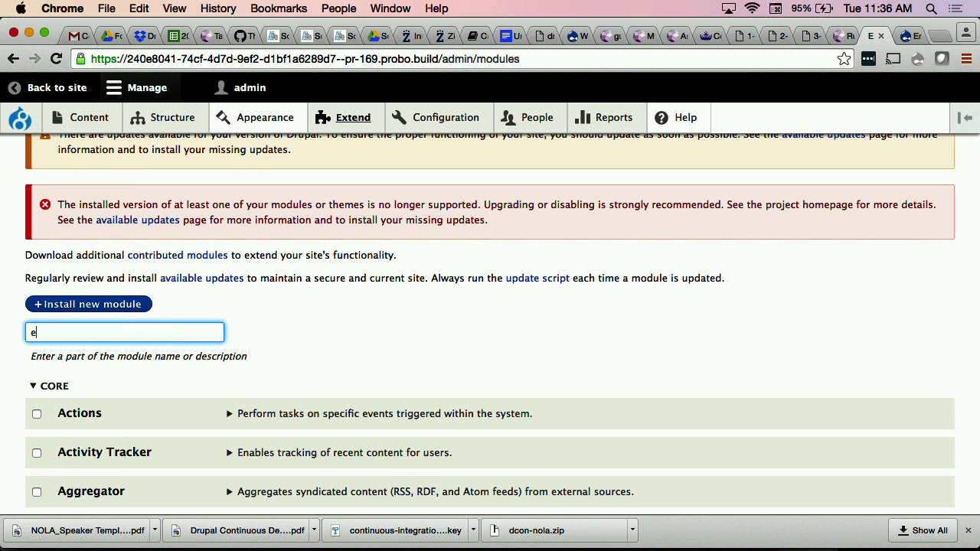
type("ntity")
scroll(354, 361, "down", 5)
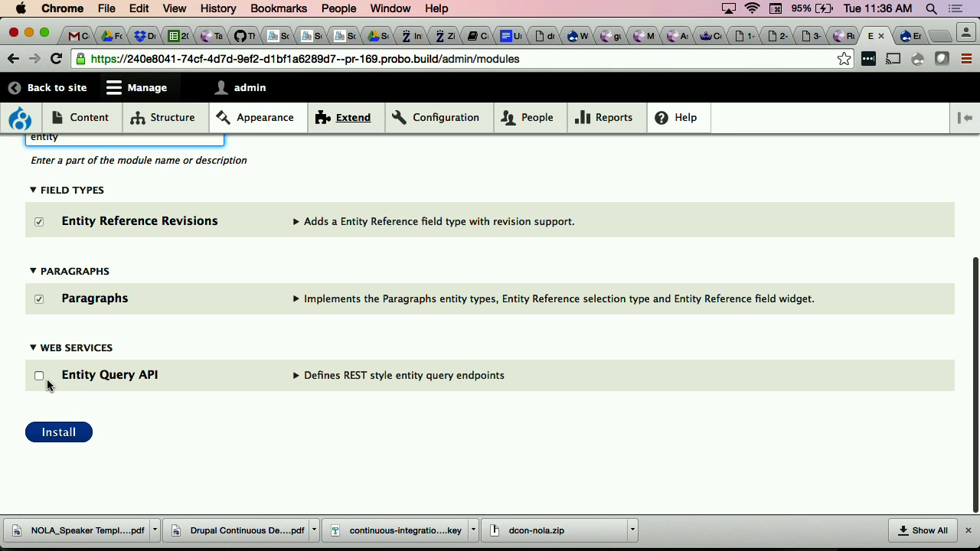
left_click(39, 376)
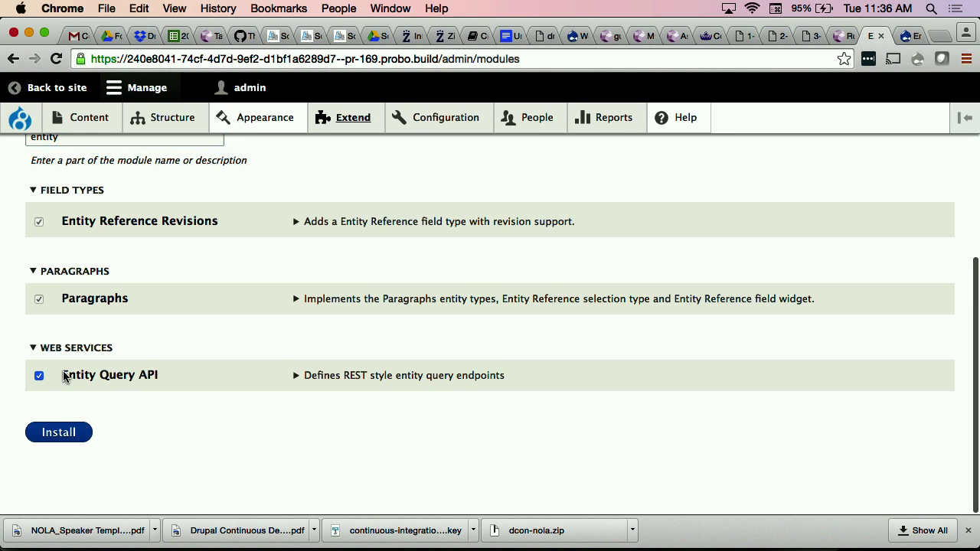
left_click(305, 376)
scroll(234, 431, "down", 1)
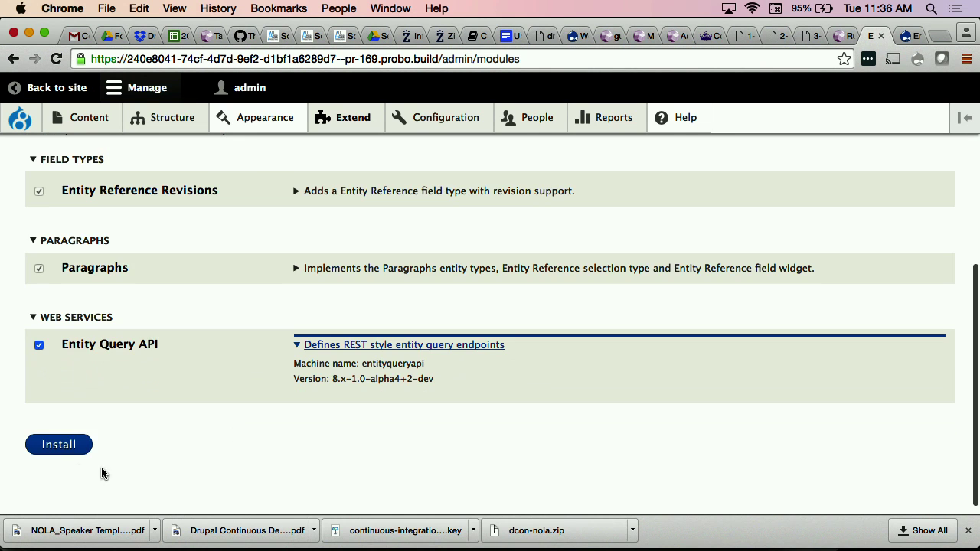
left_click(68, 444)
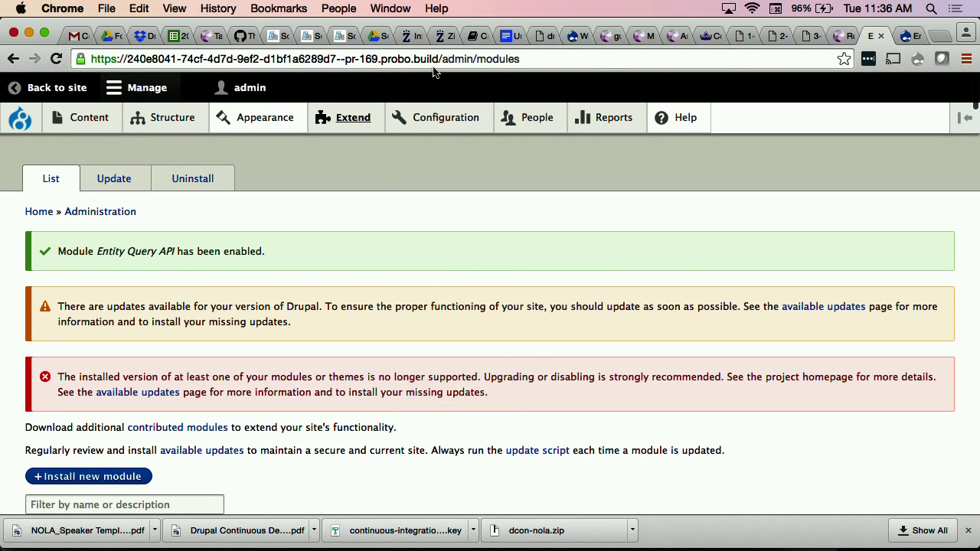
left_click(433, 64)
left_click(439, 61)
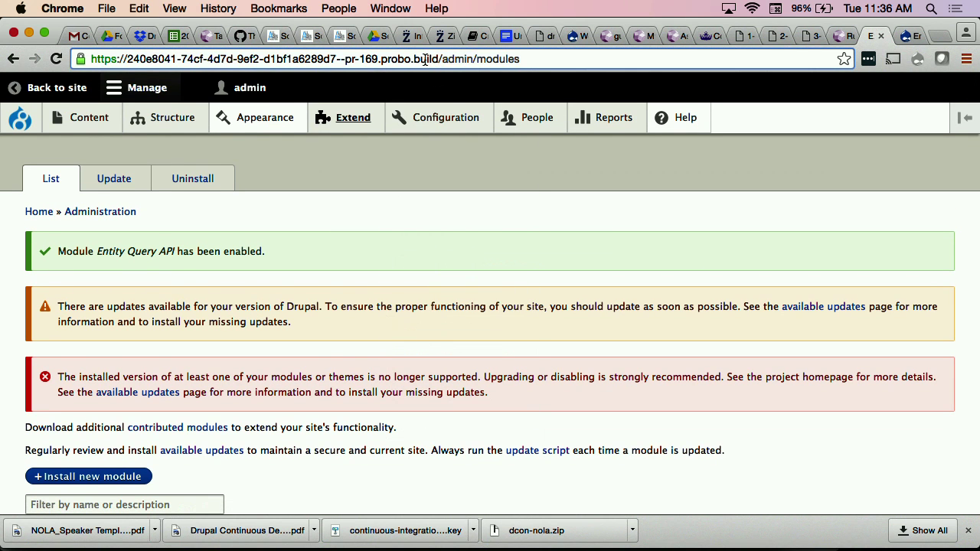
left_click_drag(434, 60, 79, 56)
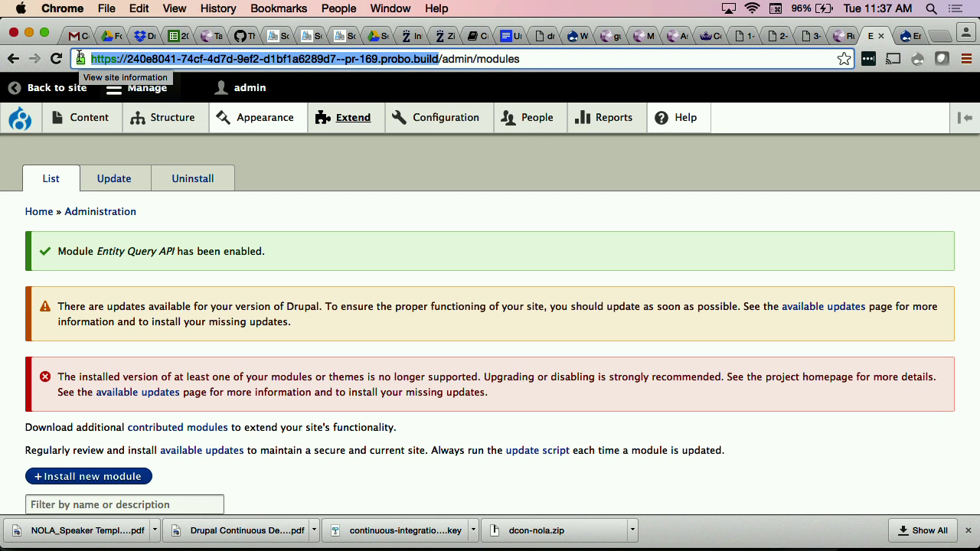
left_click(369, 228)
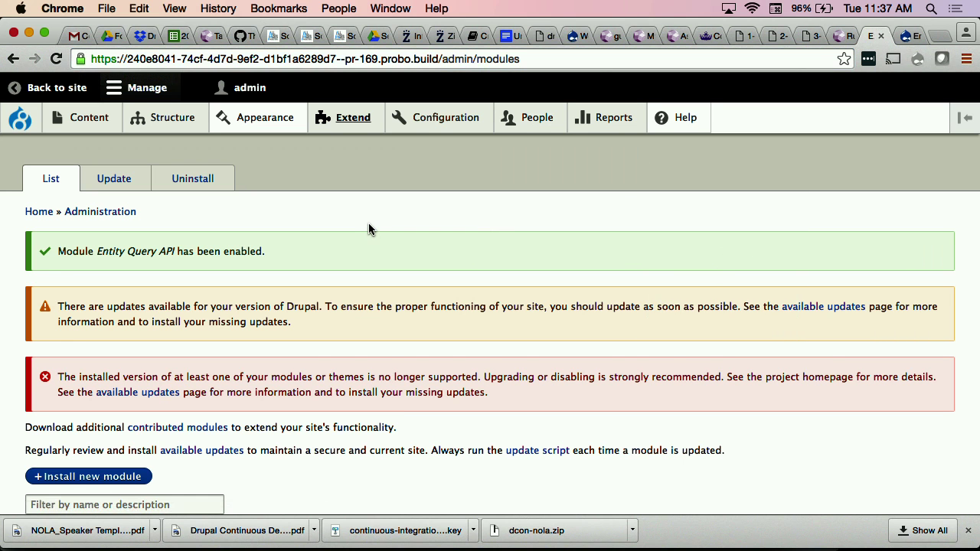
scroll(369, 228, "down", 5)
scroll(369, 229, "up", 5)
Step: From the Probo build tab, go to the zivtech organisation's projects and open zivtech/aap
left_click(840, 39)
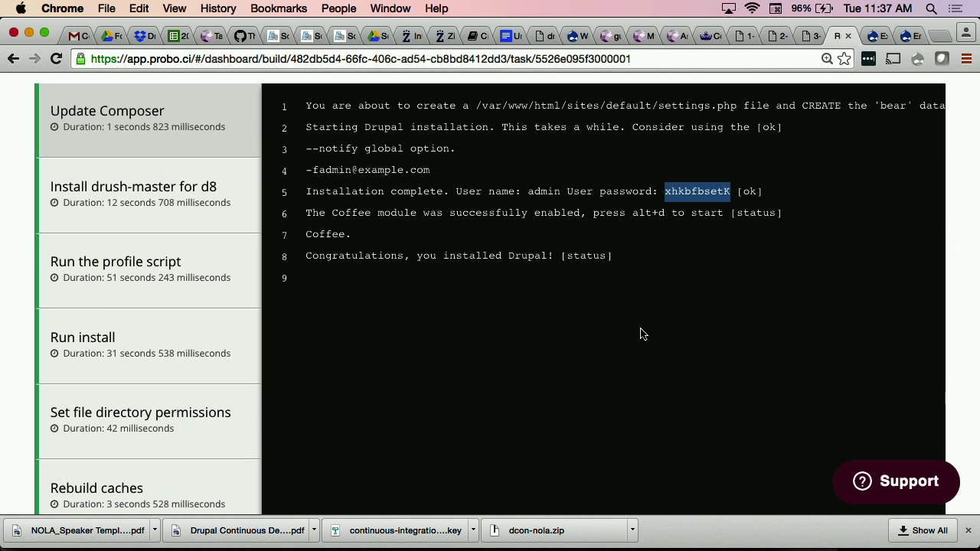
scroll(601, 340, "up", 5)
scroll(601, 339, "up", 2)
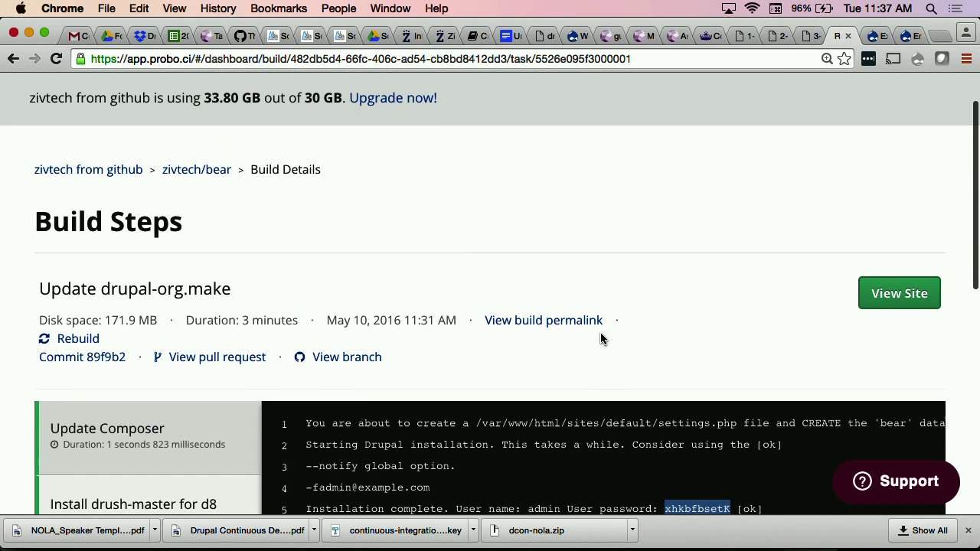
scroll(541, 219, "up", 2)
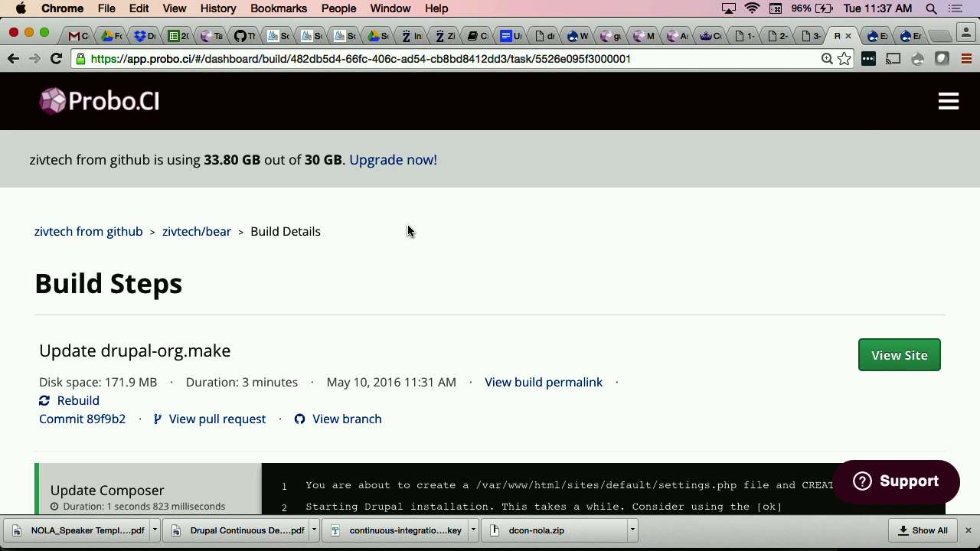
left_click(109, 232)
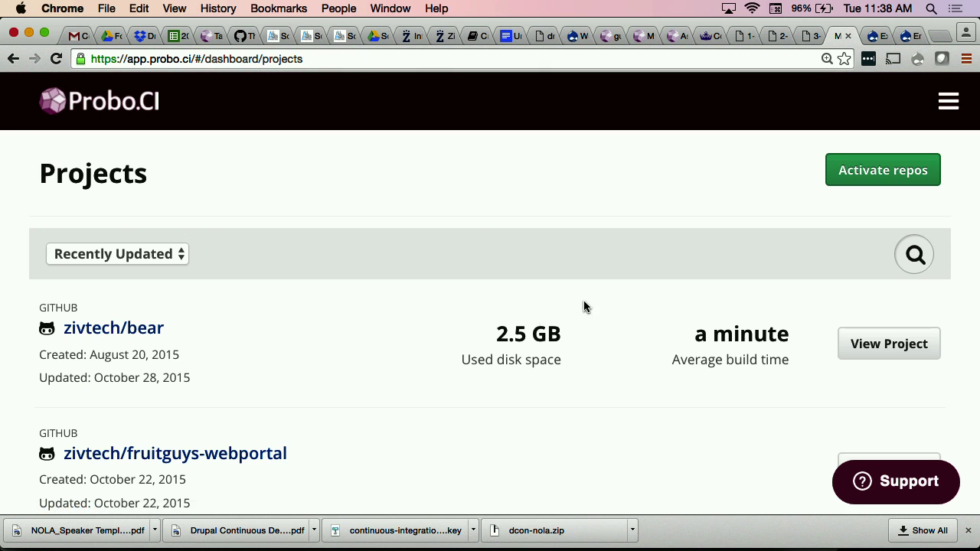
scroll(378, 398, "down", 2)
scroll(378, 394, "down", 1)
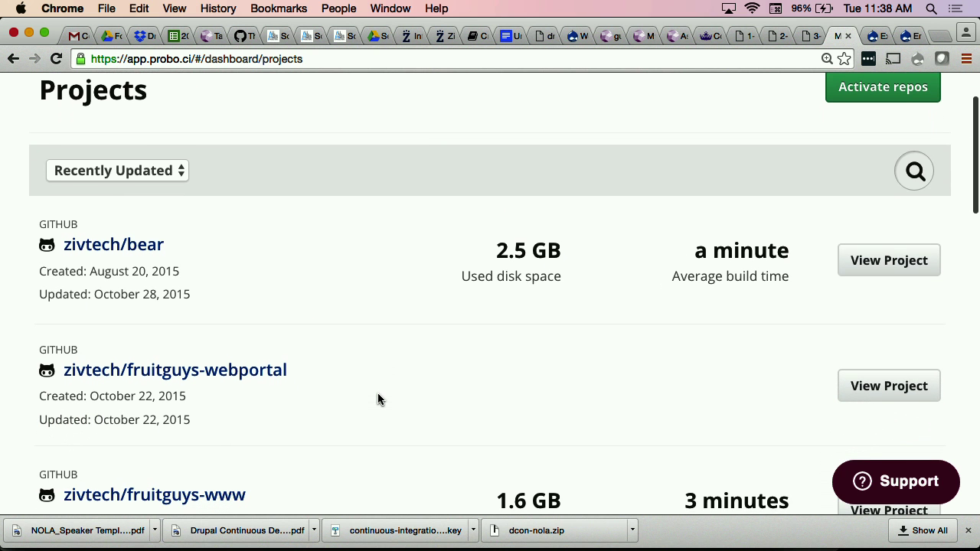
scroll(377, 394, "down", 2)
scroll(377, 399, "down", 9)
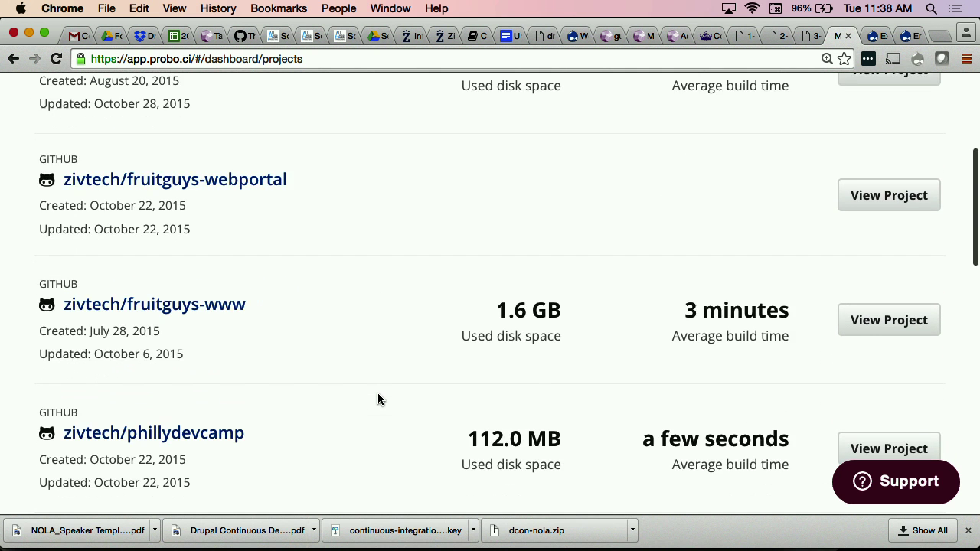
scroll(378, 399, "down", 9)
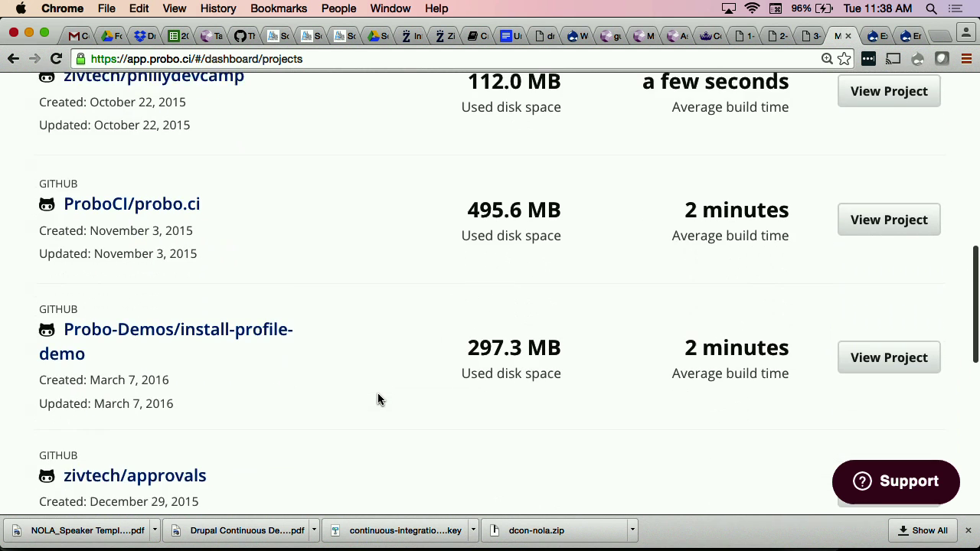
scroll(377, 395, "down", 6)
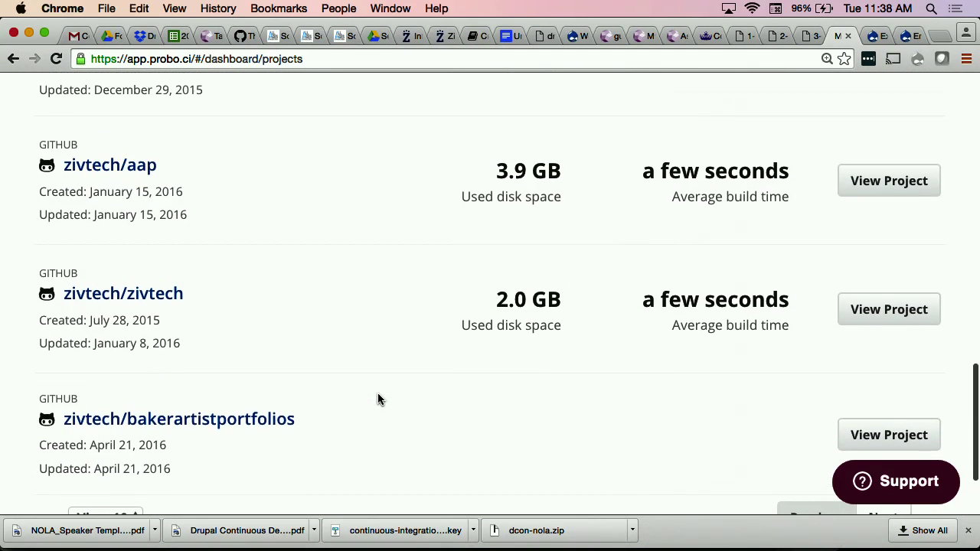
left_click(81, 165)
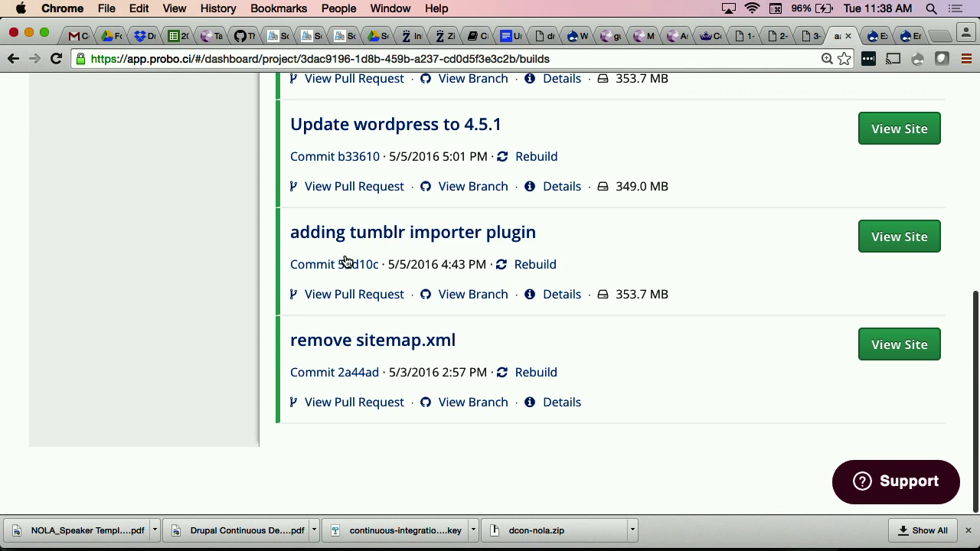
Step: Open the preview site of the 'Support youtube videos on pages' build (PR 15)
scroll(359, 258, "up", 10)
scroll(642, 325, "down", 4)
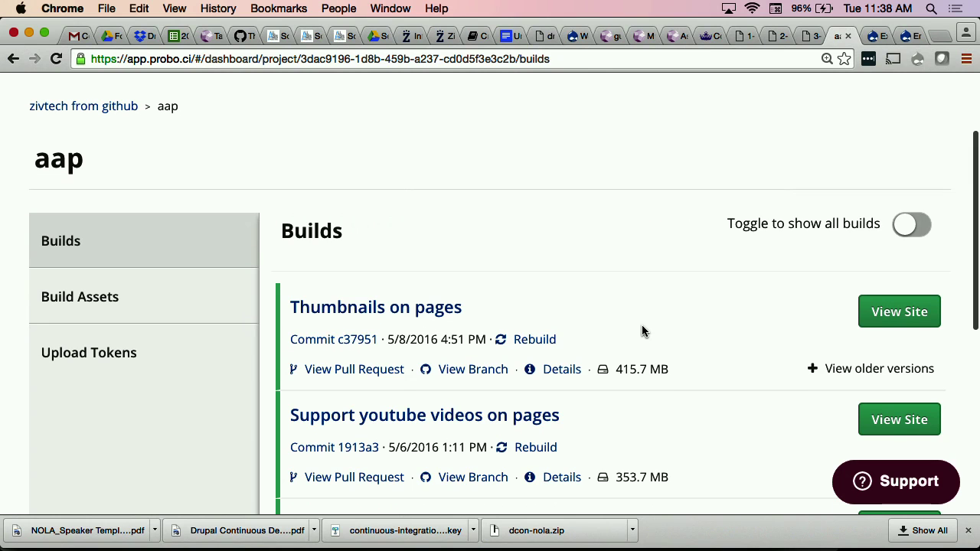
scroll(641, 331, "down", 2)
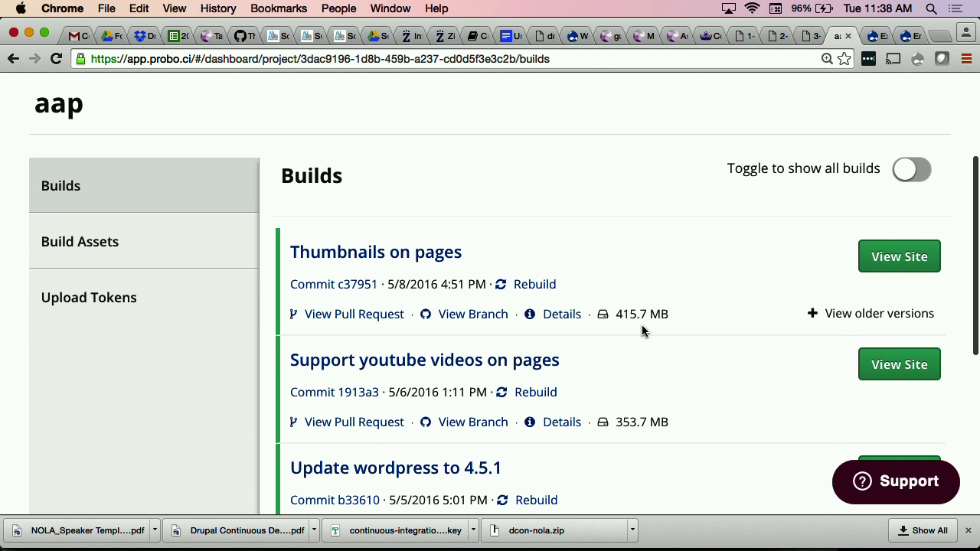
left_click(877, 371)
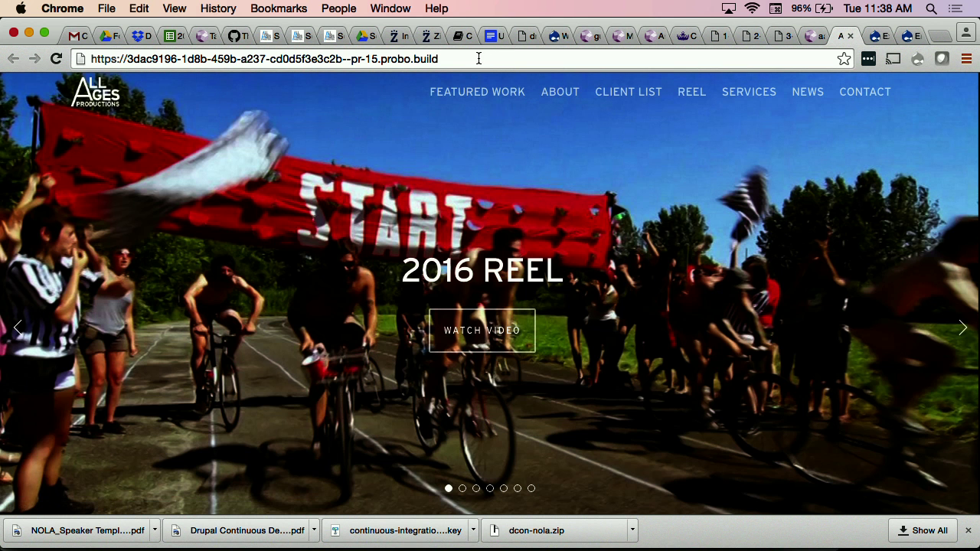
left_click(478, 58)
Step: Go to the preview's /wp-admin address and enter the WordPress username and password
left_click(492, 58)
type("/")
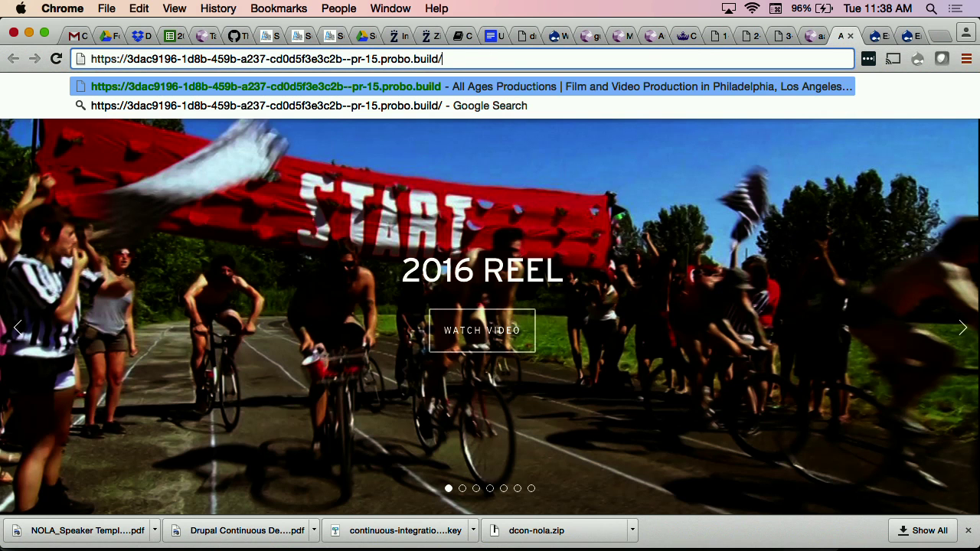
type("wp-admin")
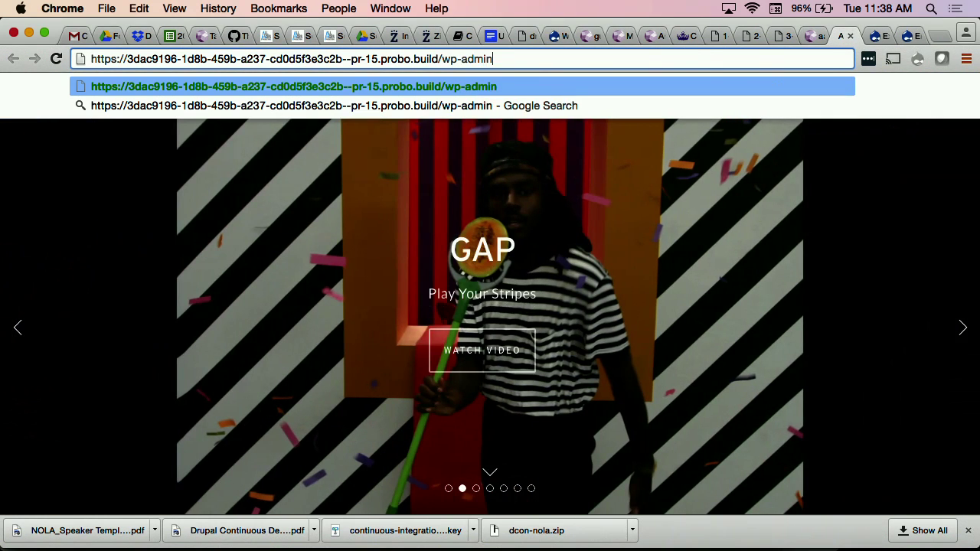
key("Return")
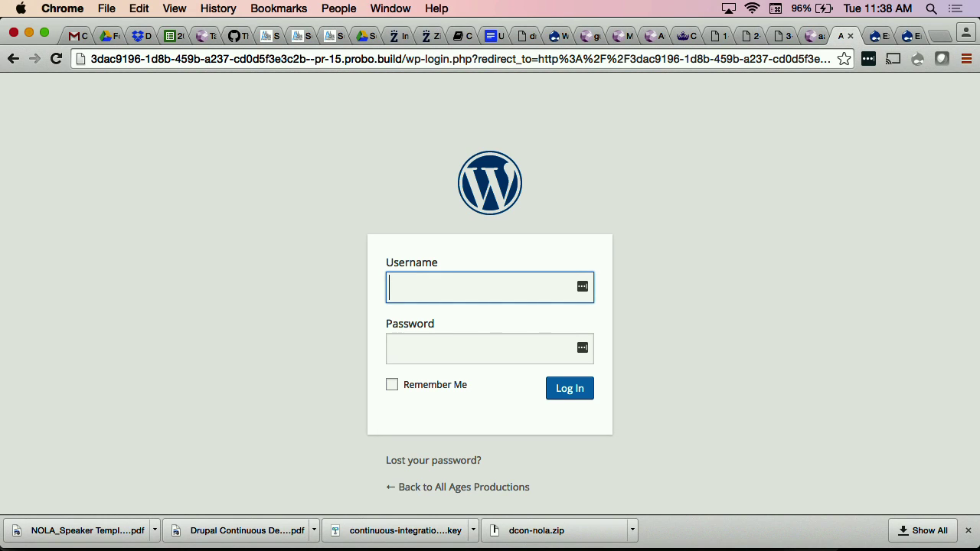
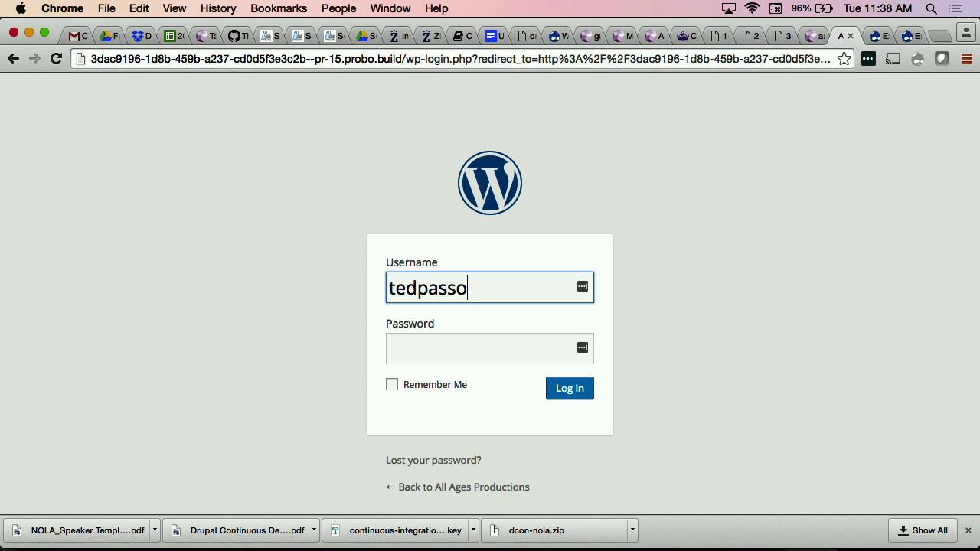
left_click(441, 345)
type("***********")
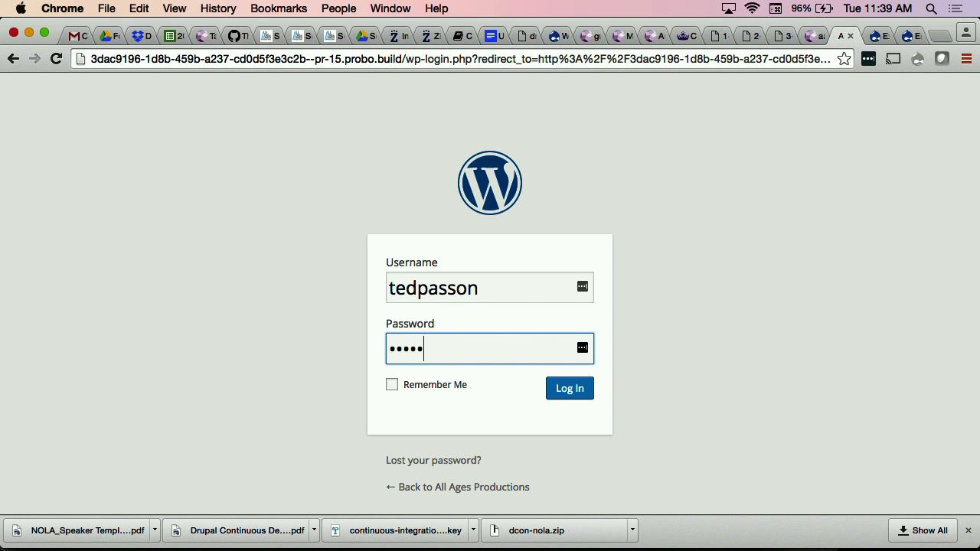
type("*")
Step: Submit the WordPress login, then unlock the password manager with its master password
left_click(574, 390)
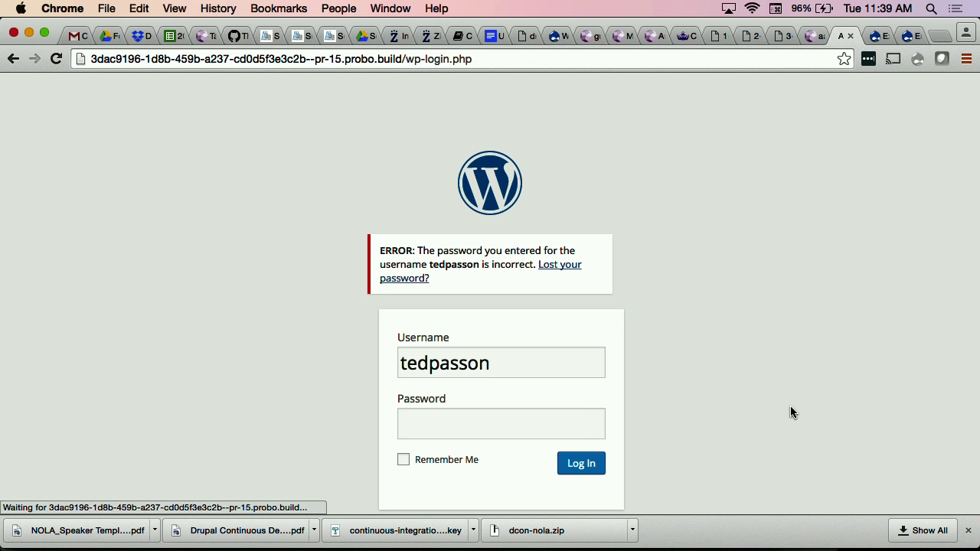
scroll(507, 411, "down", 1)
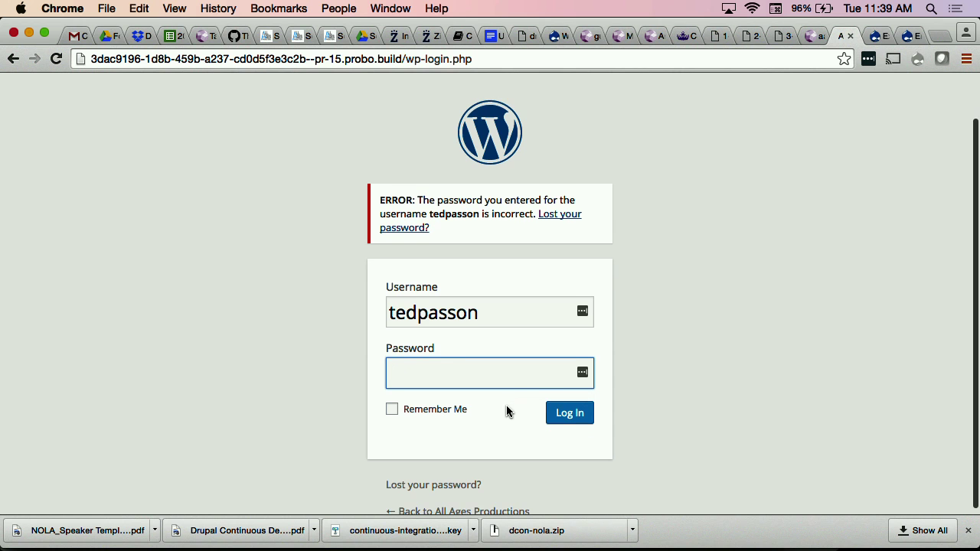
left_click(867, 59)
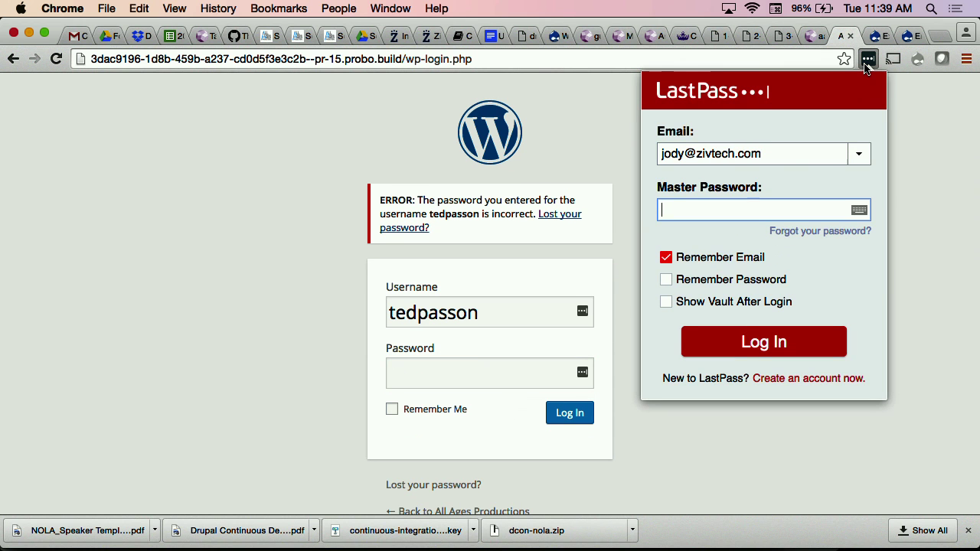
type("****************************")
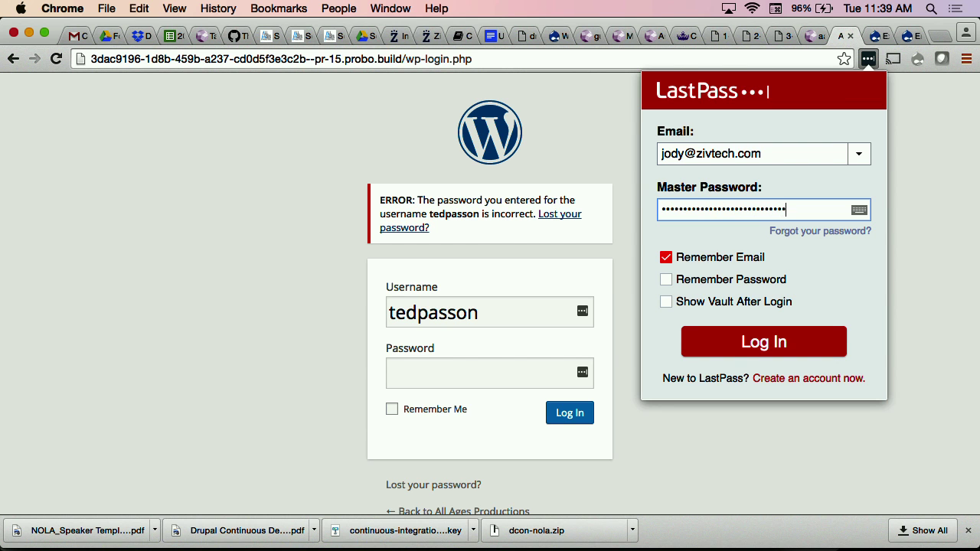
key("Return")
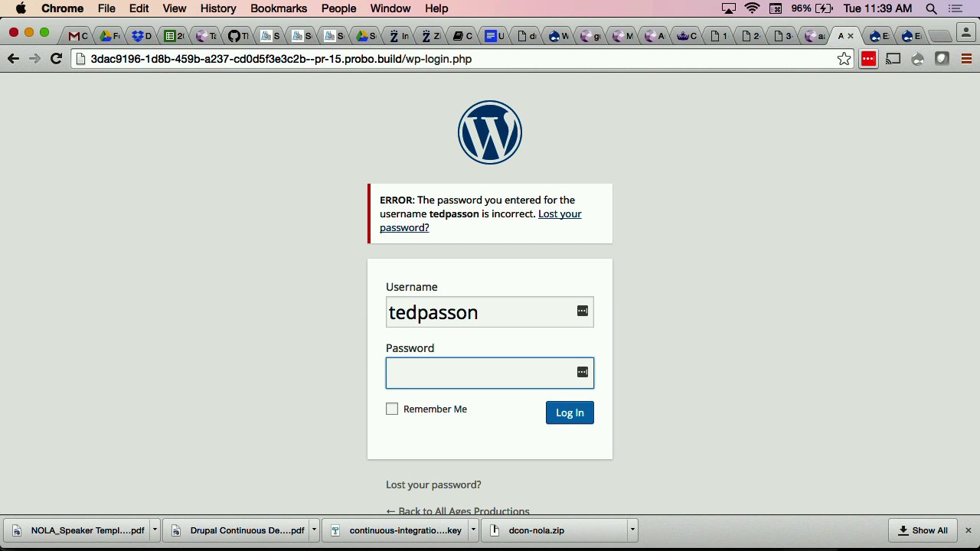
Step: Copy the saved password from the allagesproductions.com vault entry
left_click(867, 60)
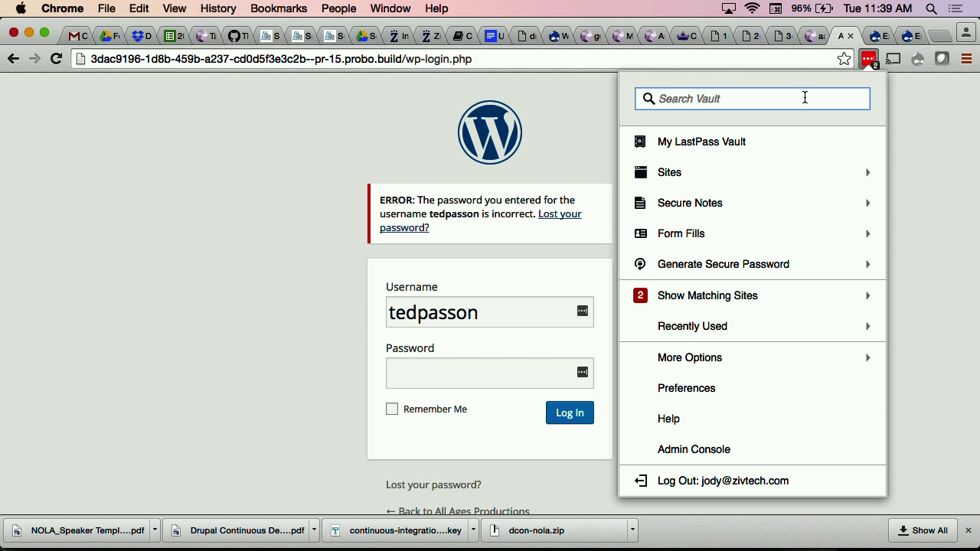
type("all")
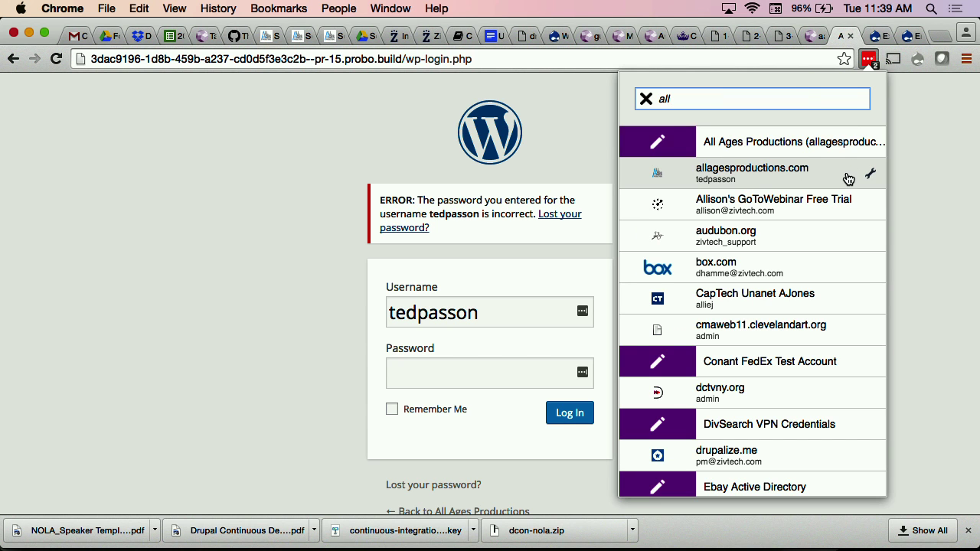
left_click(870, 174)
left_click(758, 193)
Step: Paste the saved password into the Password field and submit the login again
left_click(503, 383)
key("super+v")
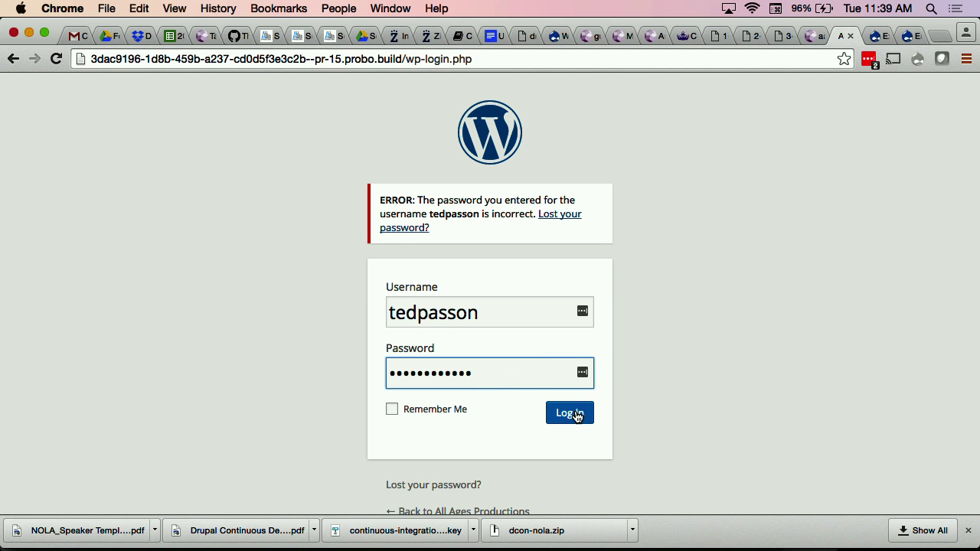
left_click(578, 414)
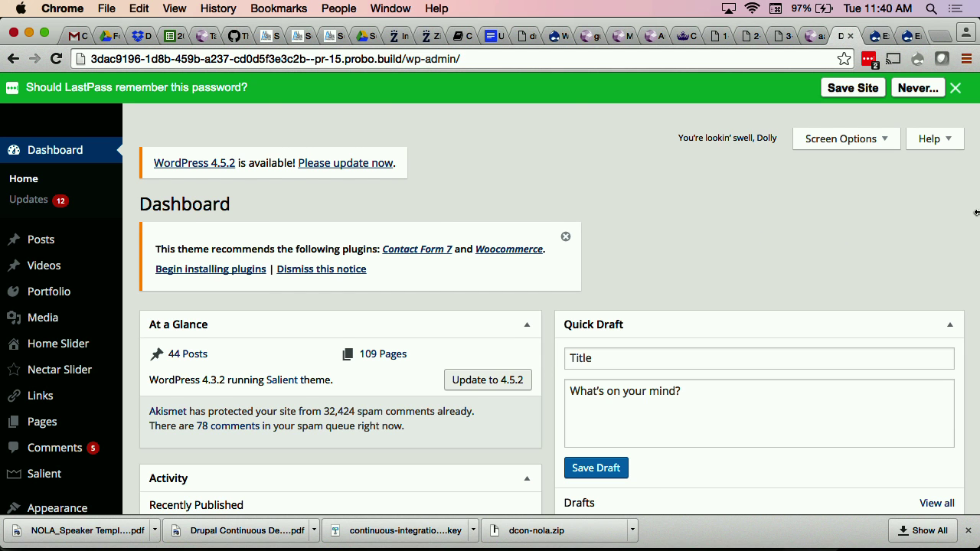
Step: Dismiss the LastPass save-password bar to reveal the All Ages Productions Dashboard
left_click(955, 90)
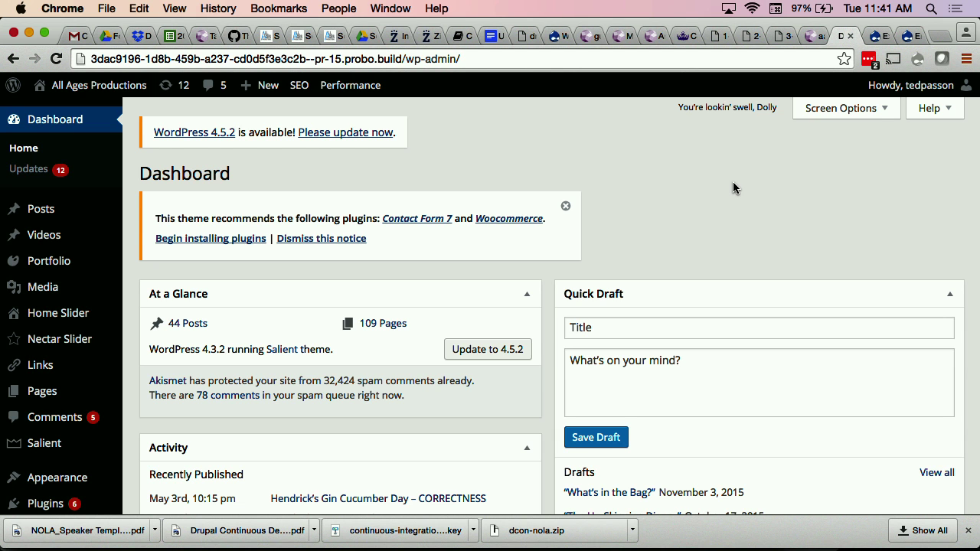
Step: Load packet.net in a new tab and scroll through its home page
key("super+t")
type("packet")
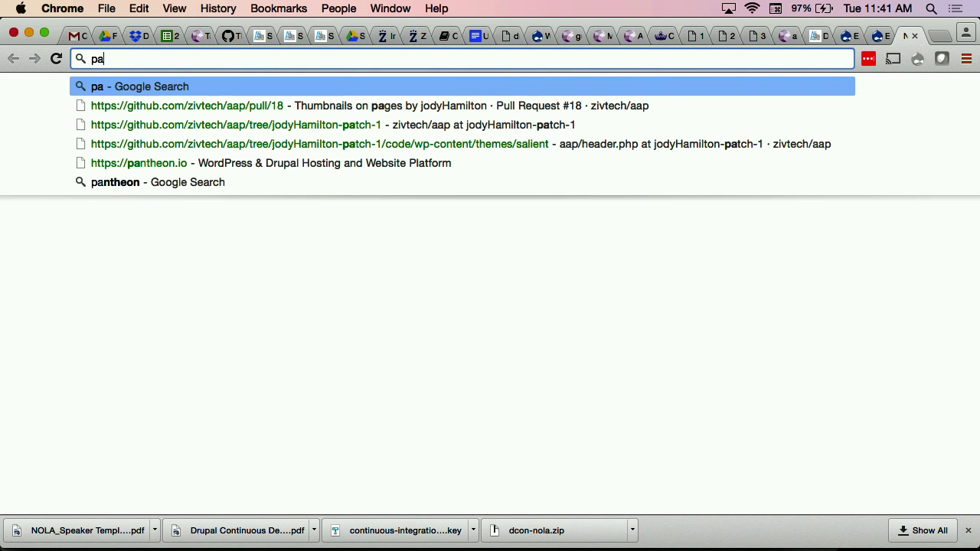
type(".net")
key("Return")
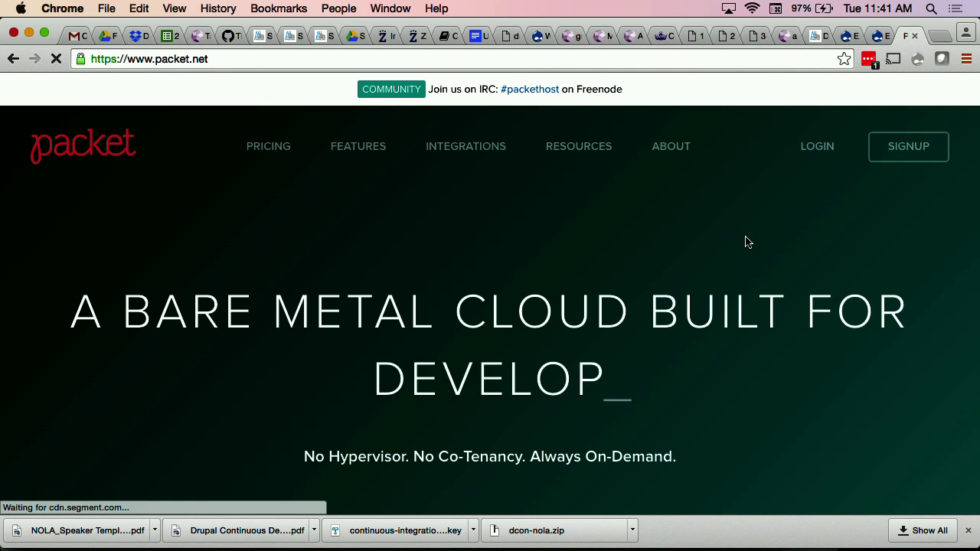
scroll(772, 242, "down", 1)
scroll(770, 240, "up", 1)
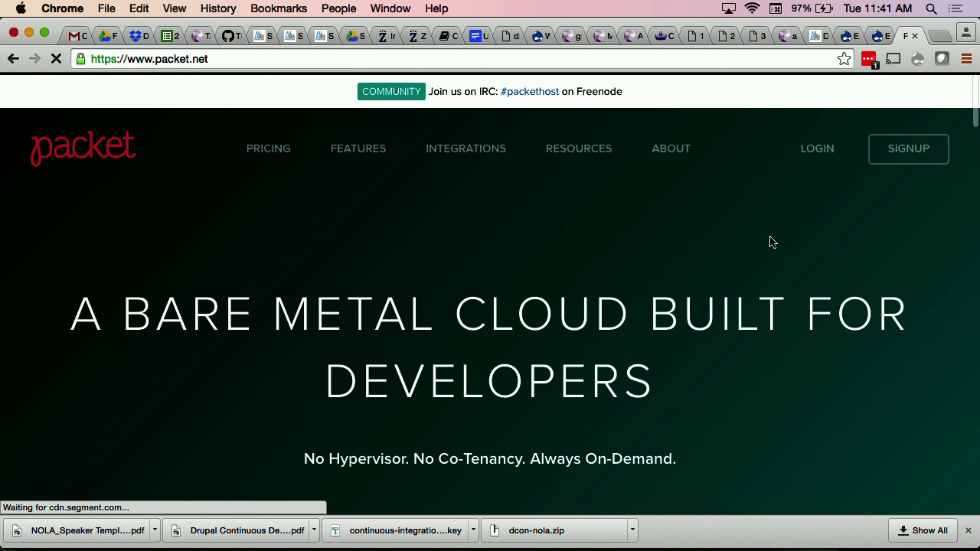
scroll(873, 424, "down", 3)
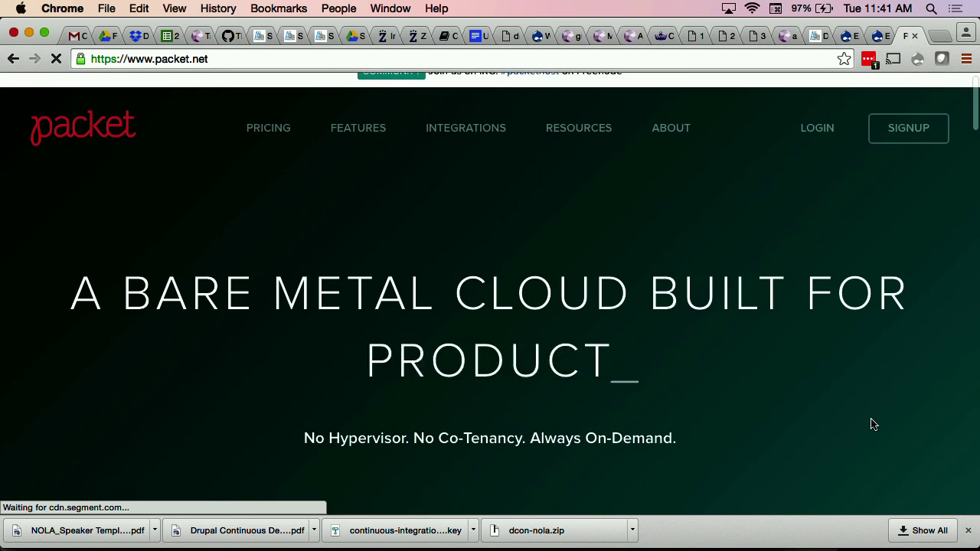
scroll(873, 424, "down", 6)
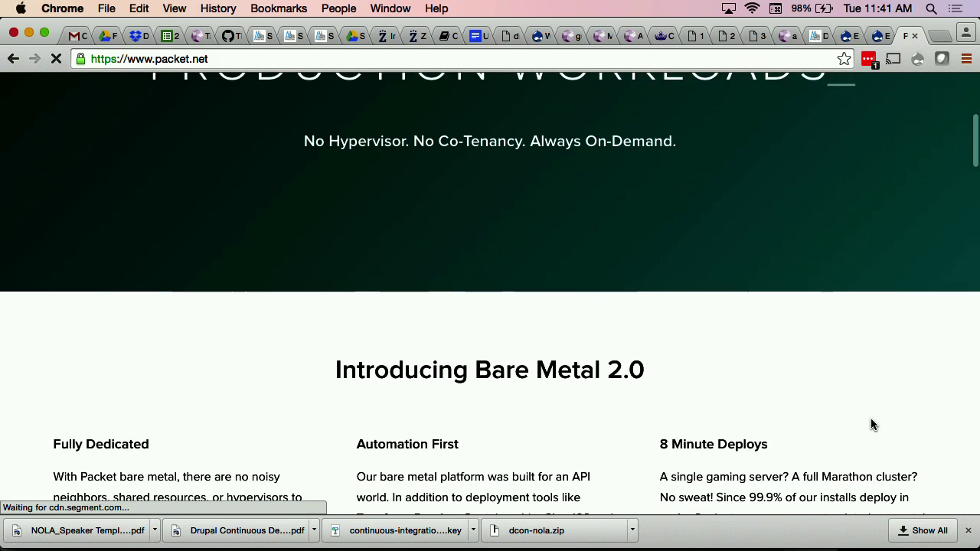
scroll(871, 424, "down", 20)
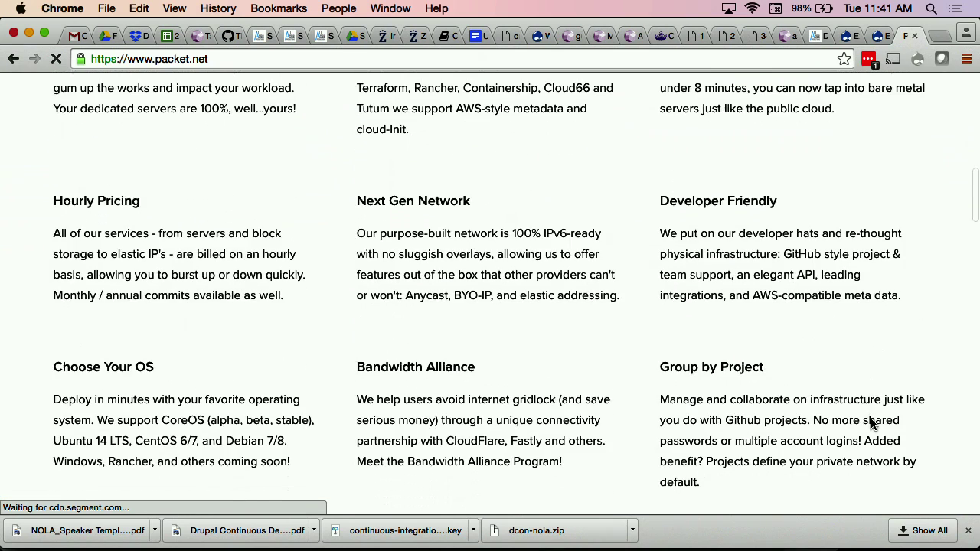
scroll(871, 421, "down", 8)
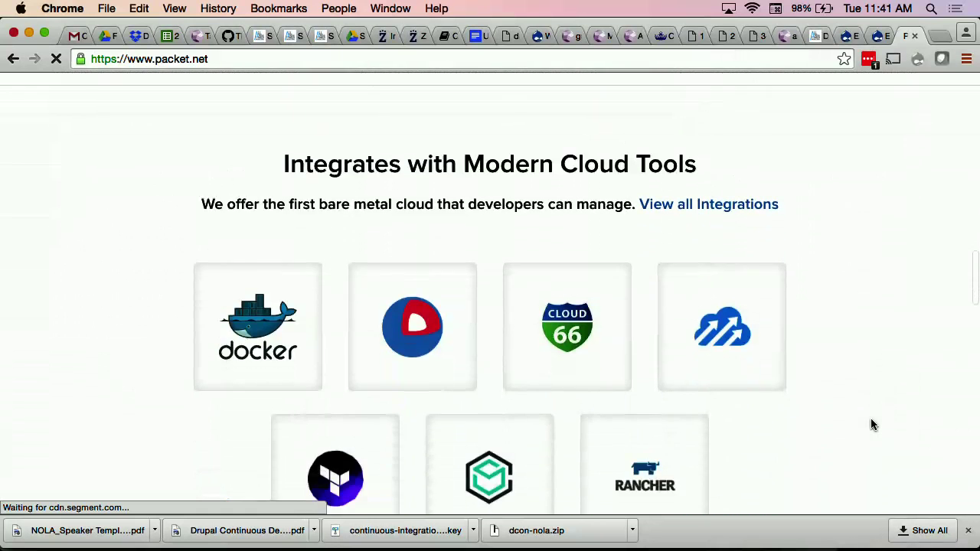
scroll(871, 424, "down", 17)
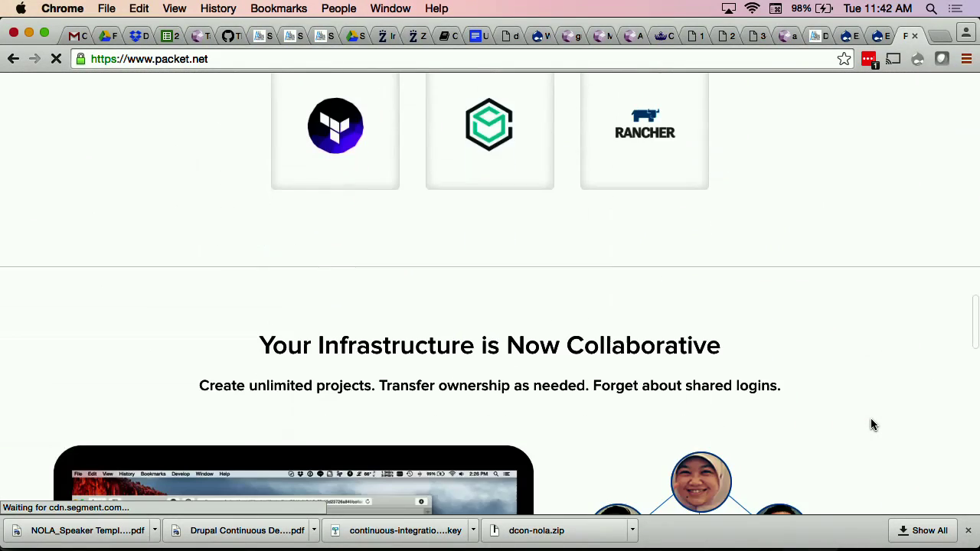
scroll(871, 425, "down", 17)
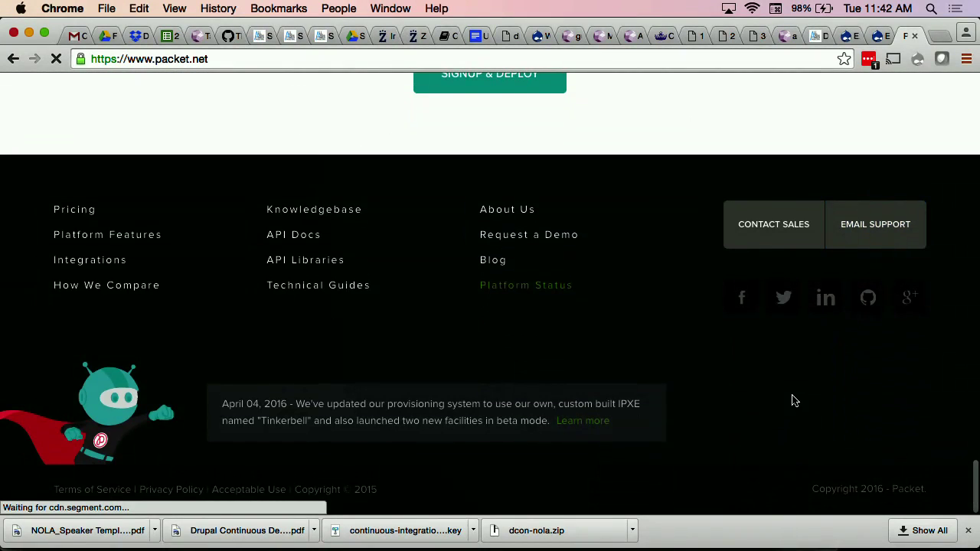
scroll(792, 399, "up", 20)
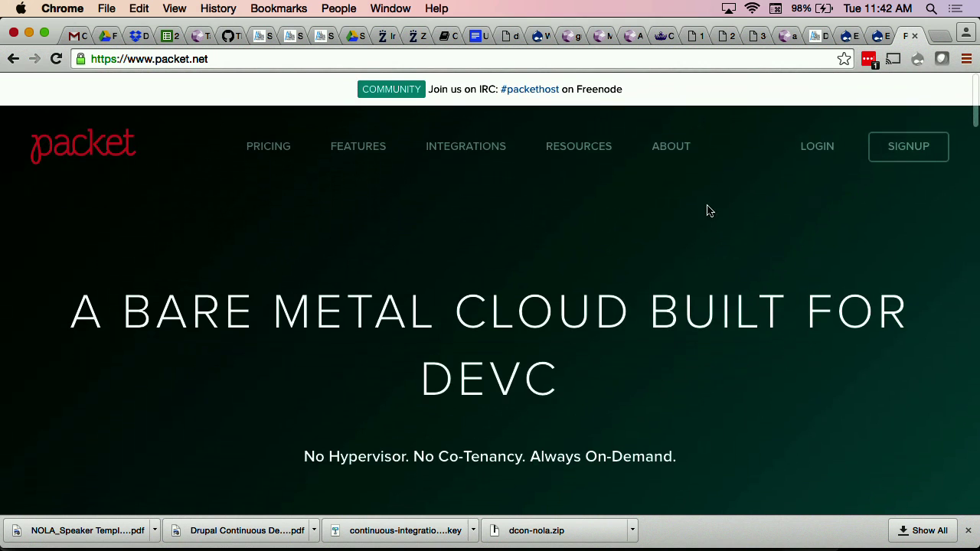
Step: Browse Packet's About page, then return to the home page via the logo
mouse_move(671, 148)
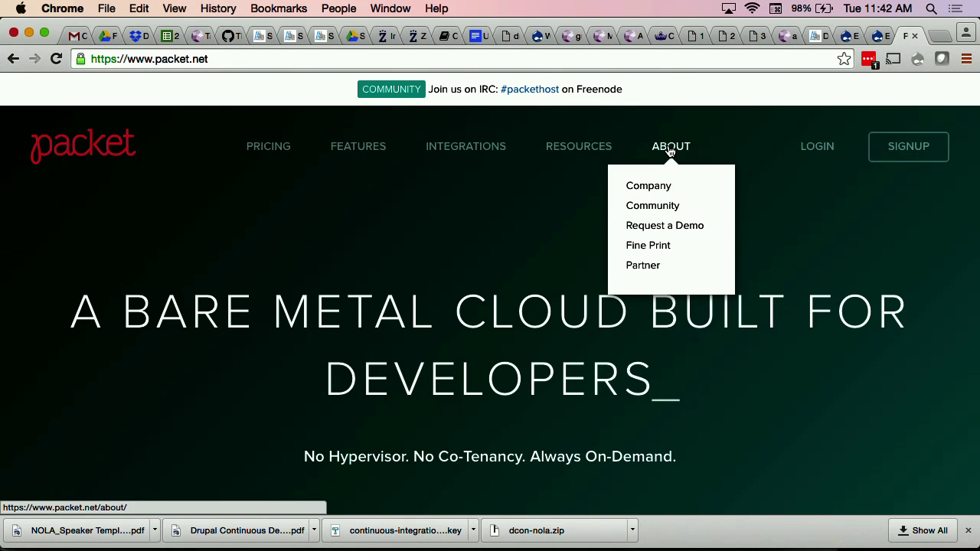
left_click(653, 188)
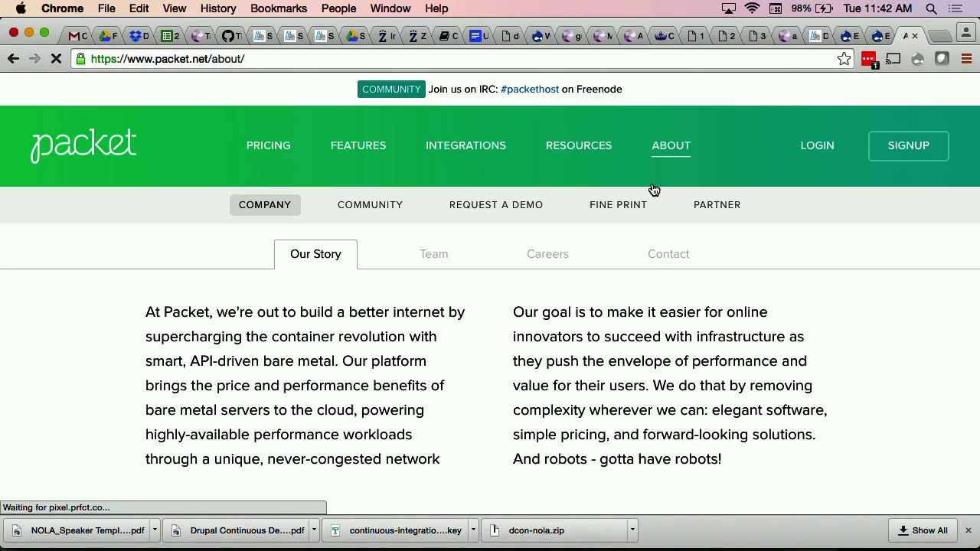
scroll(846, 331, "down", 5)
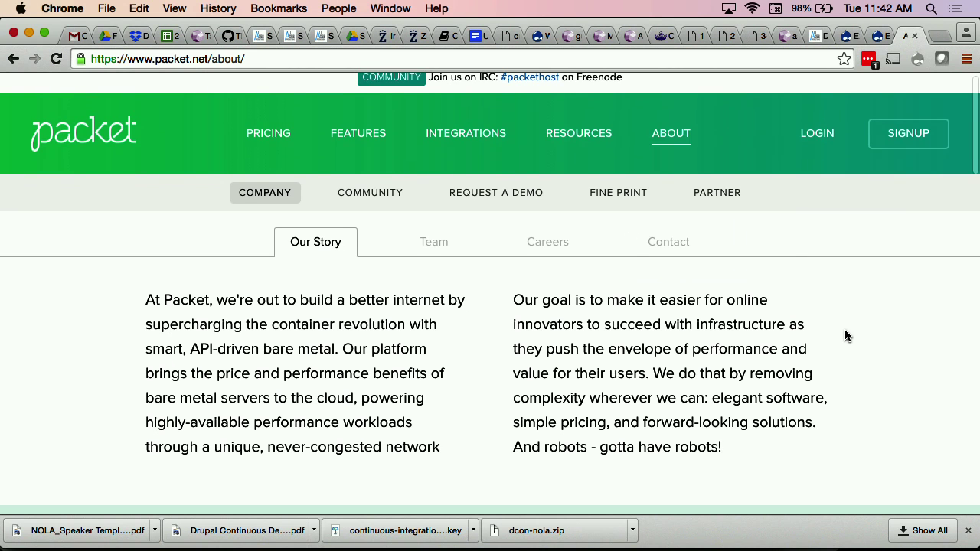
scroll(845, 329, "down", 10)
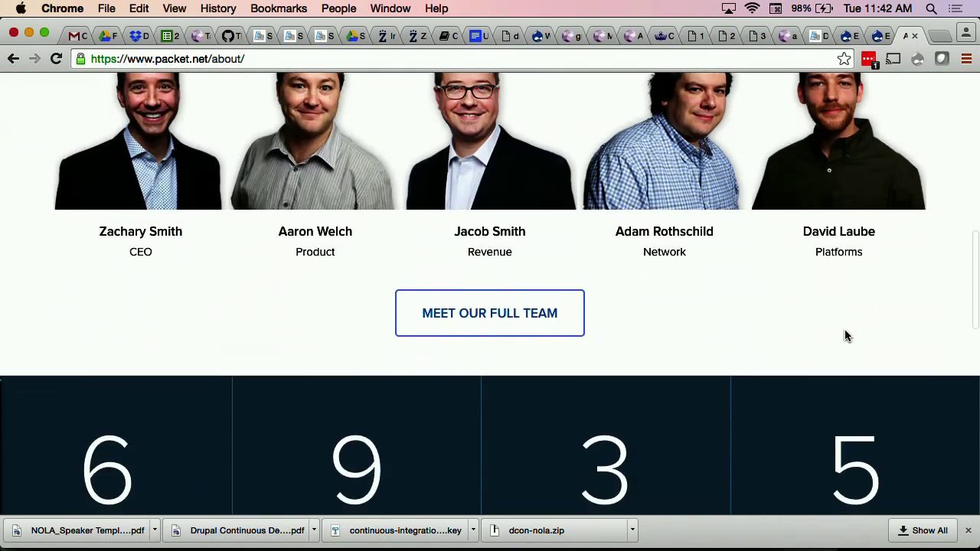
scroll(844, 330, "up", 2)
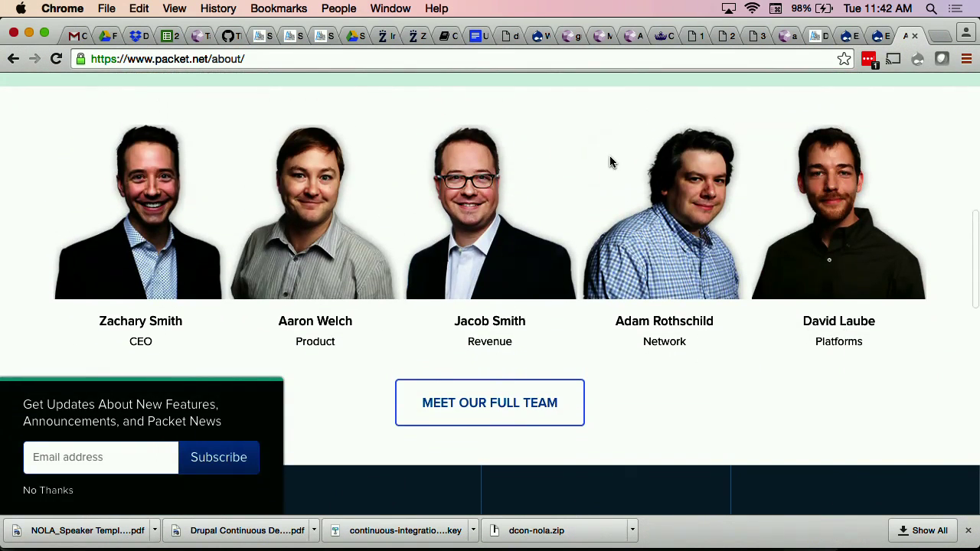
scroll(610, 161, "down", 1)
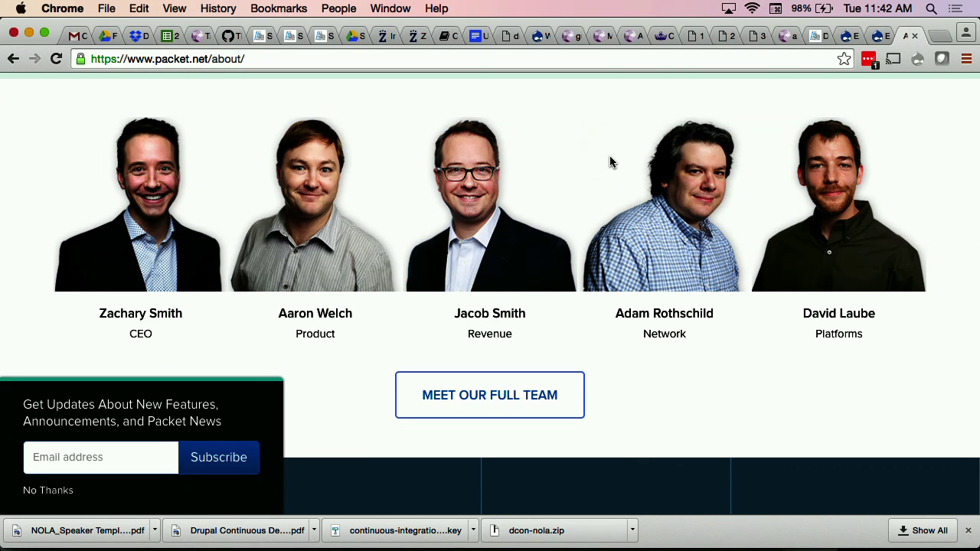
scroll(610, 162, "up", 4)
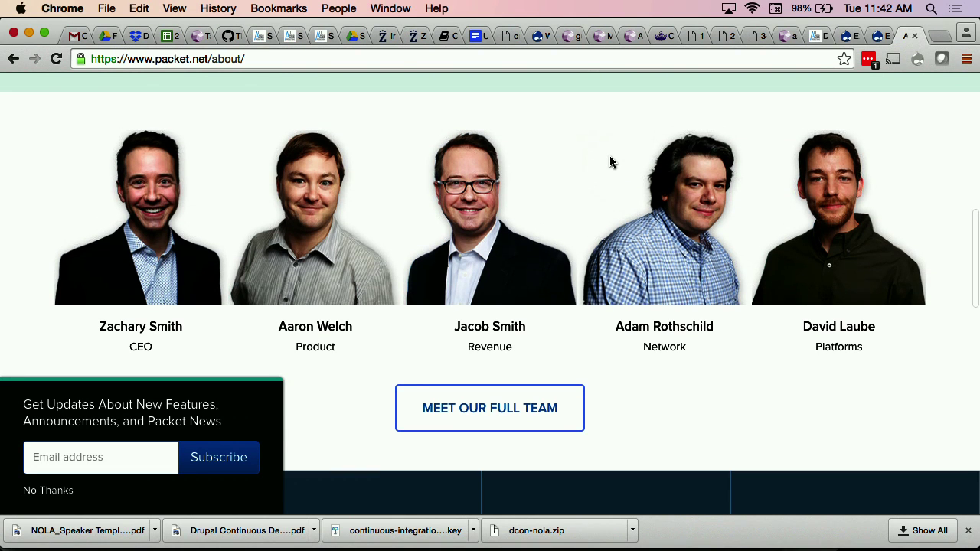
scroll(610, 162, "up", 10)
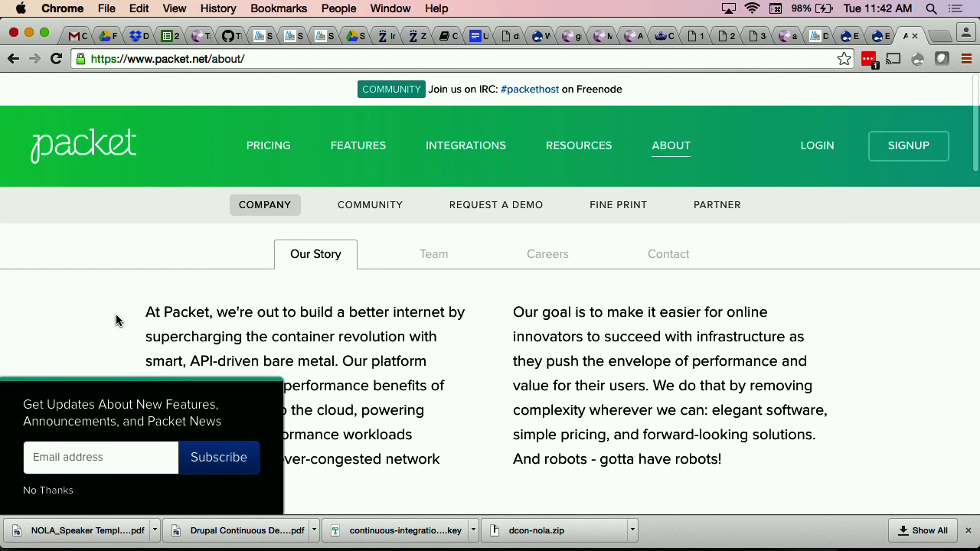
left_click(87, 158)
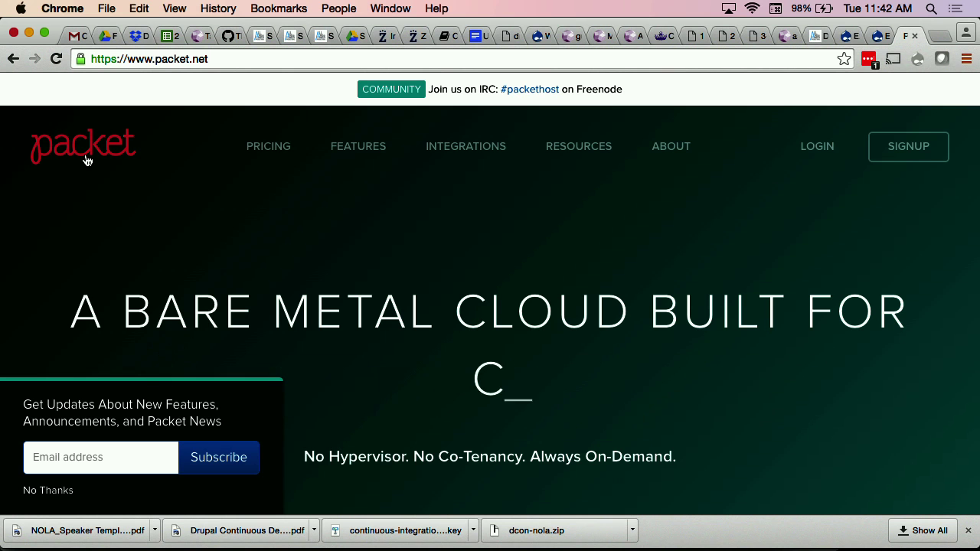
Step: Bring the slide deck forward in Preview and show the final Thank you! slide 81
mouse_move(565, 525)
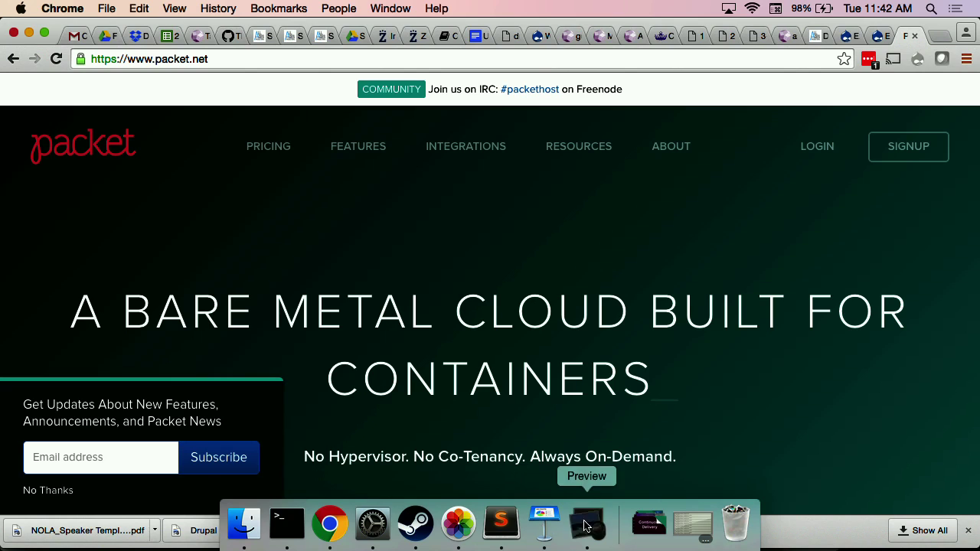
left_click(586, 525)
left_click(112, 319)
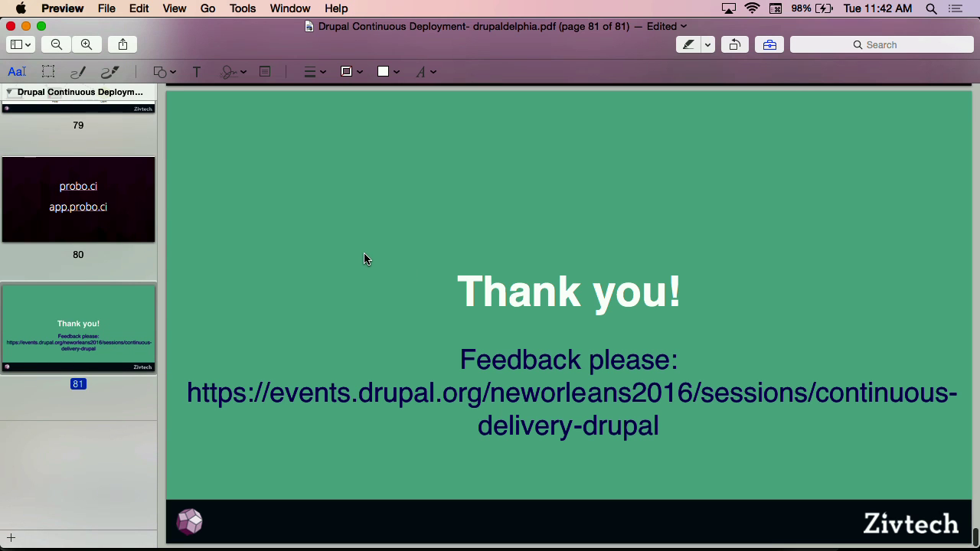